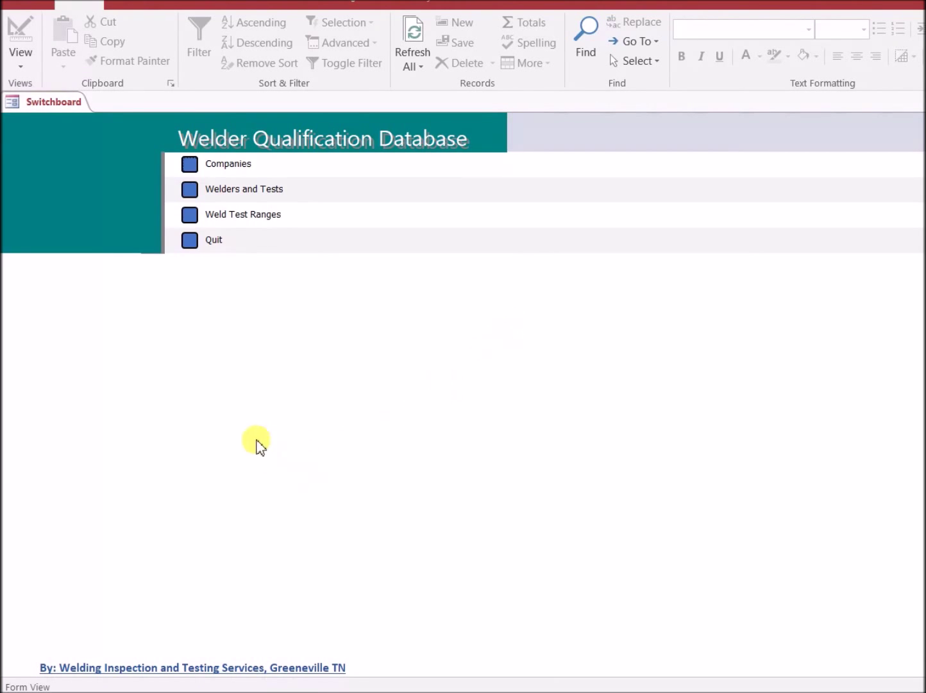
# Open the Companies form showing Welding Inspection and Testing Services as record 1 of 2.
pyautogui.click(190, 167)
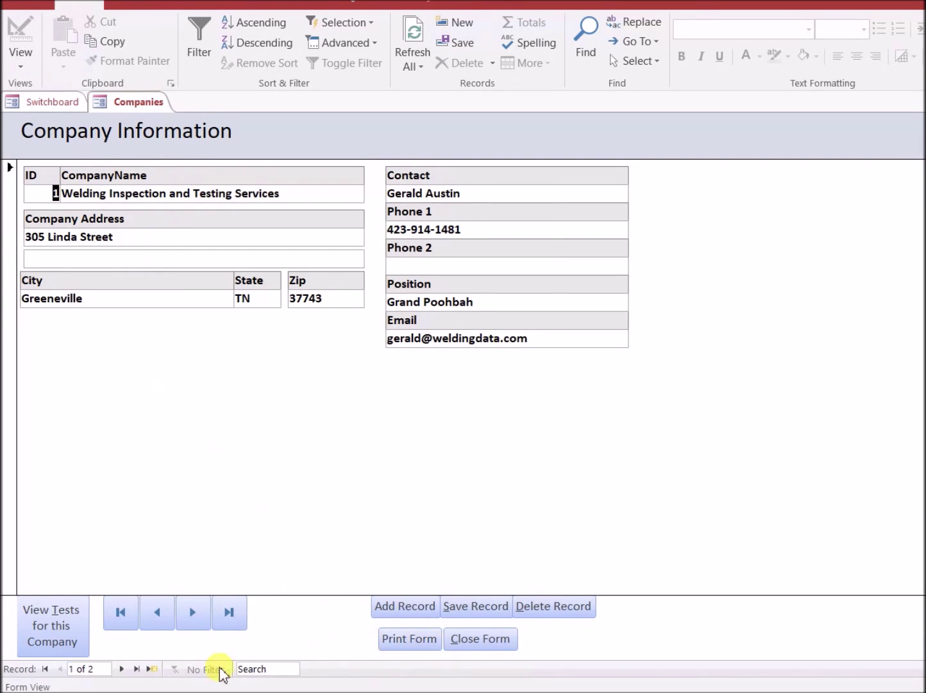
# Show the company's test list and open test 2's full entry form.
pyautogui.click(55, 632)
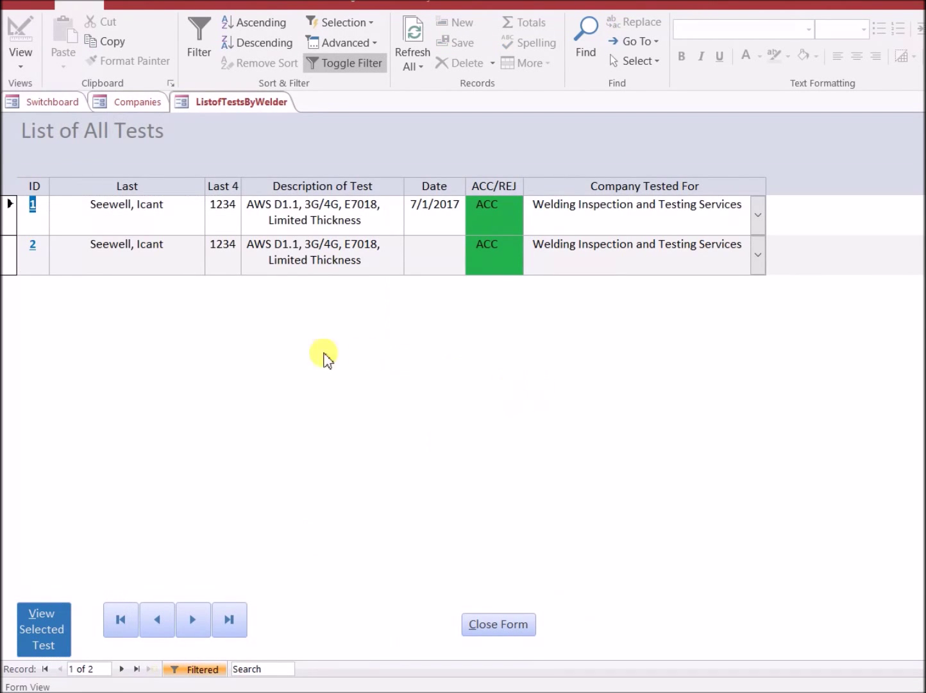
pyautogui.click(30, 247)
pyautogui.click(38, 209)
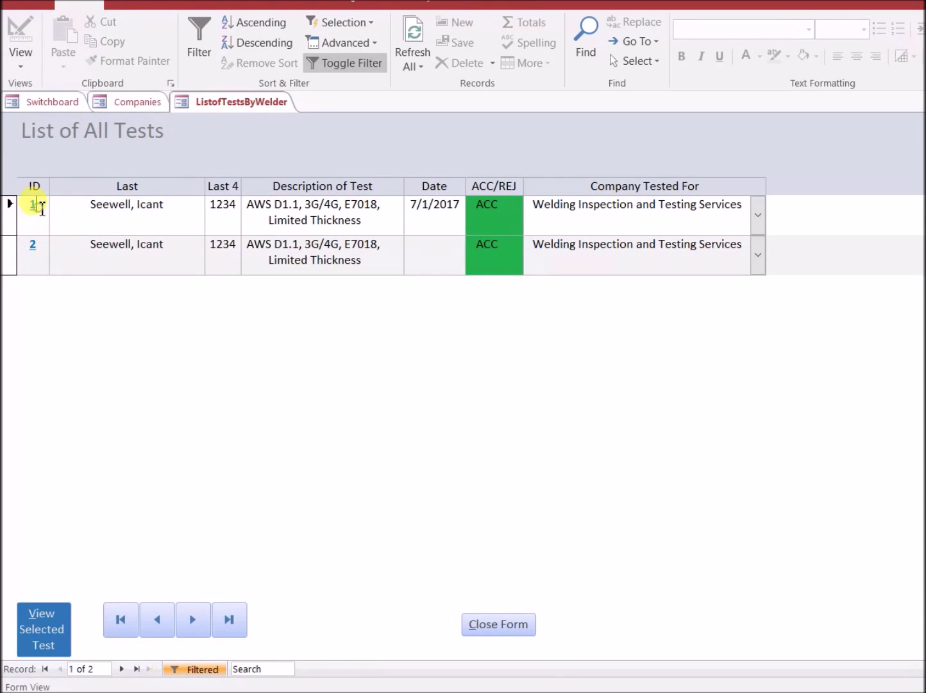
pyautogui.click(46, 248)
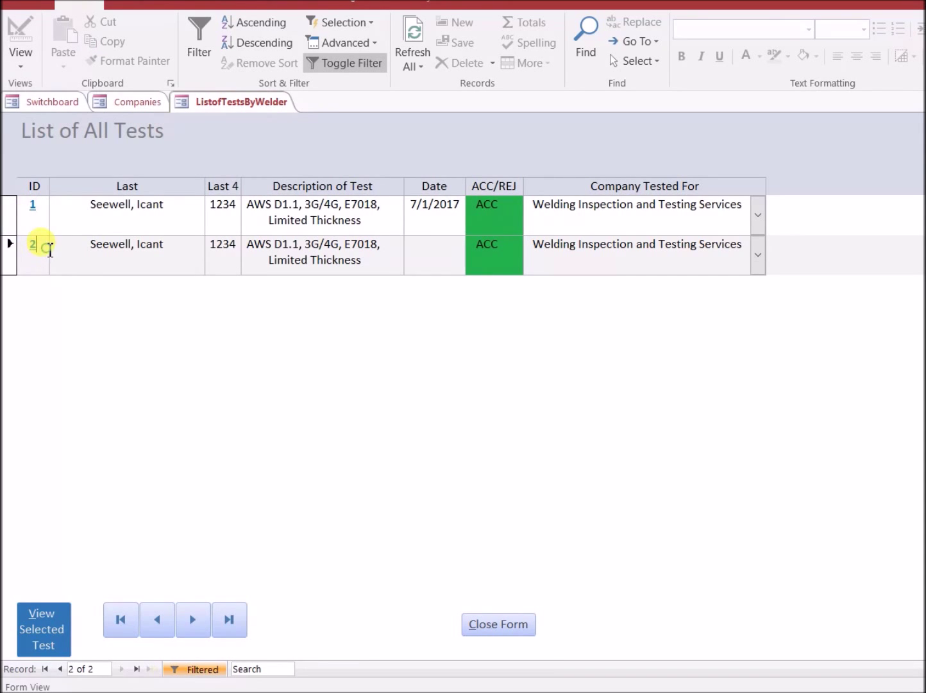
pyautogui.click(53, 624)
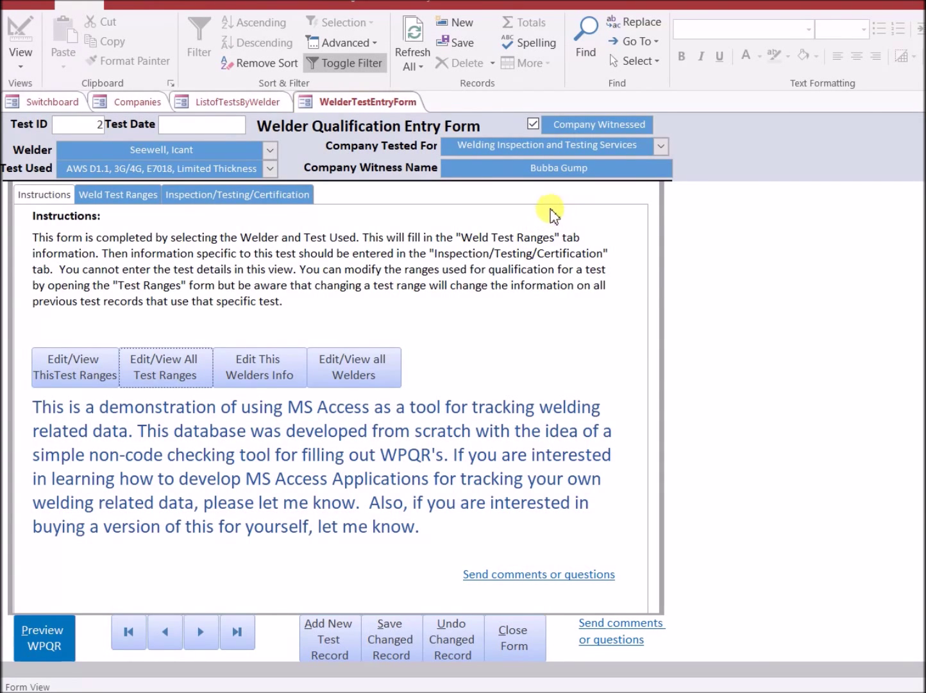
# Review test 2's Welder and Test Used choices, keeping Limited Thickness.
pyautogui.click(272, 152)
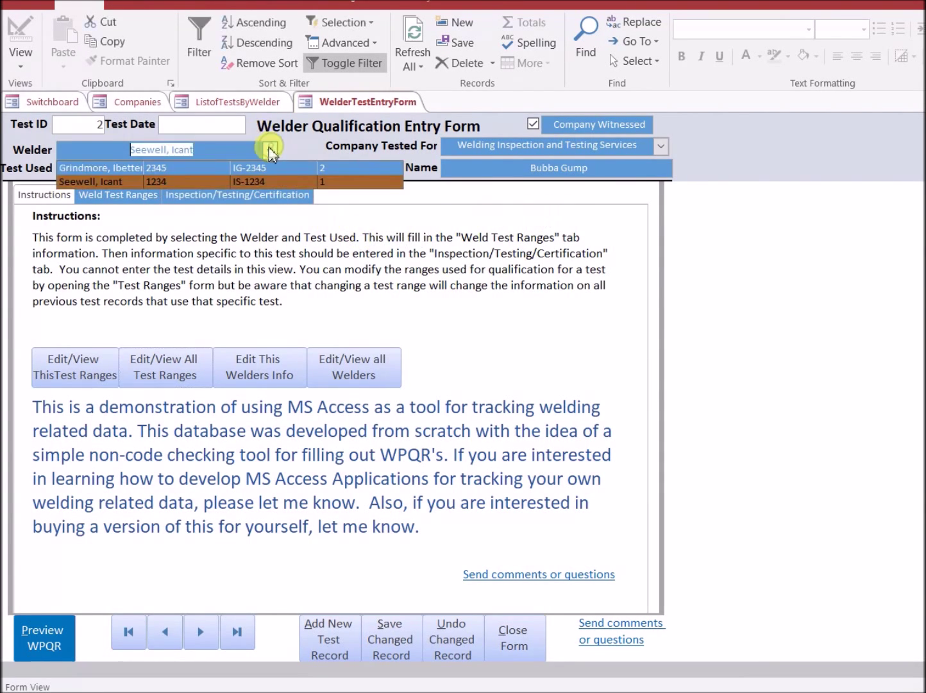
pyautogui.click(242, 182)
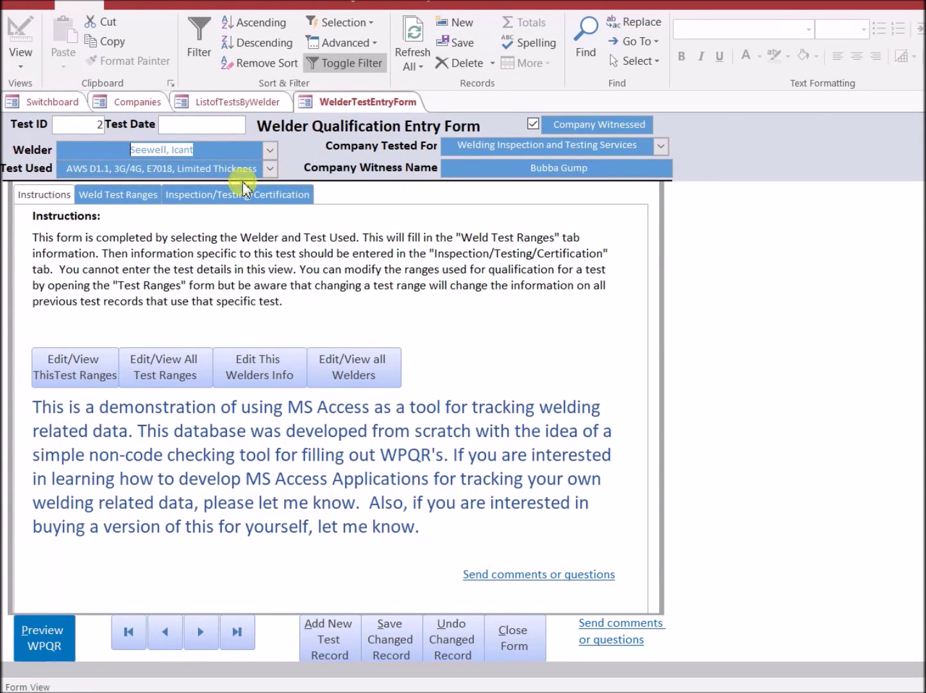
pyautogui.click(269, 170)
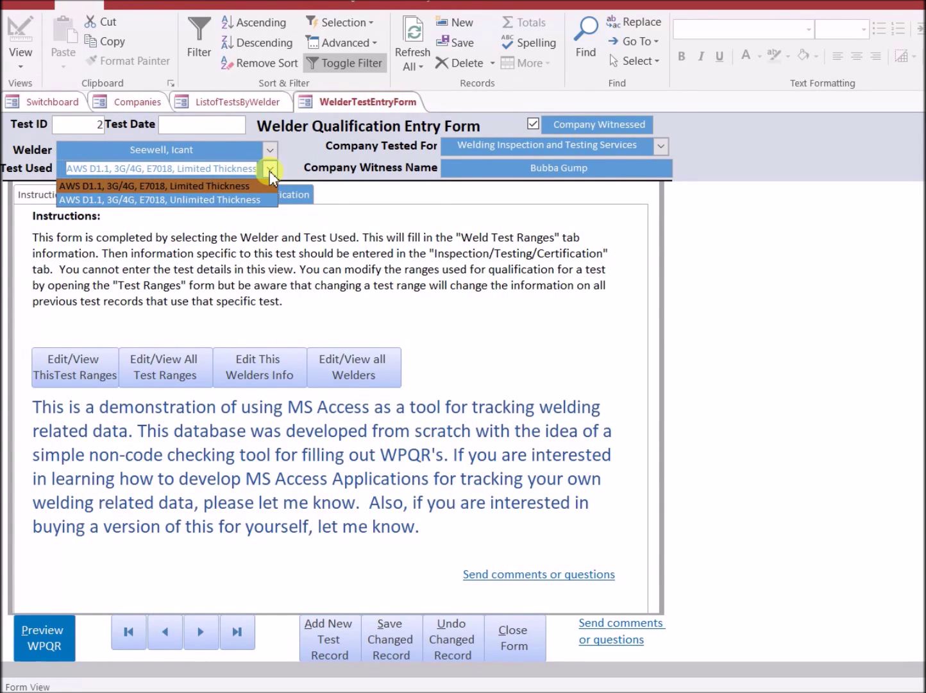
pyautogui.click(270, 171)
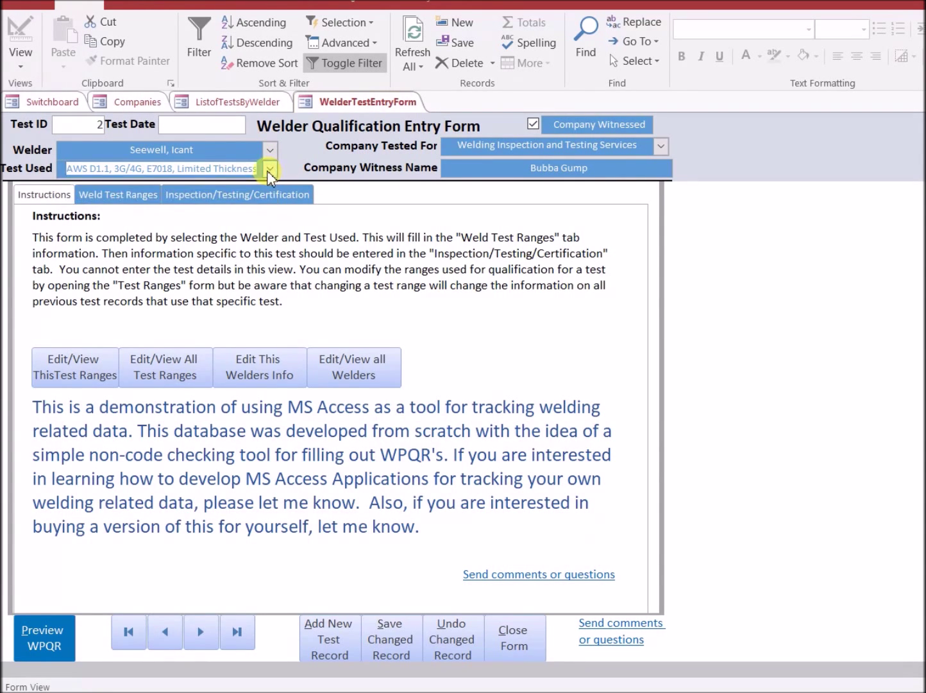
pyautogui.click(329, 363)
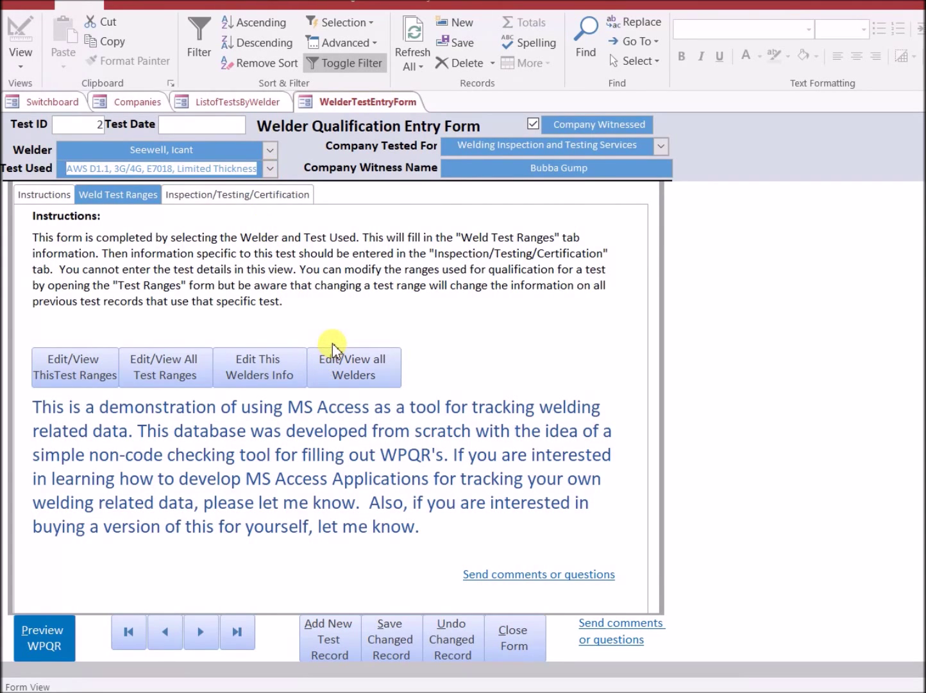
# Check test 2's inspection and certification rows, then close the entry form.
pyautogui.click(217, 195)
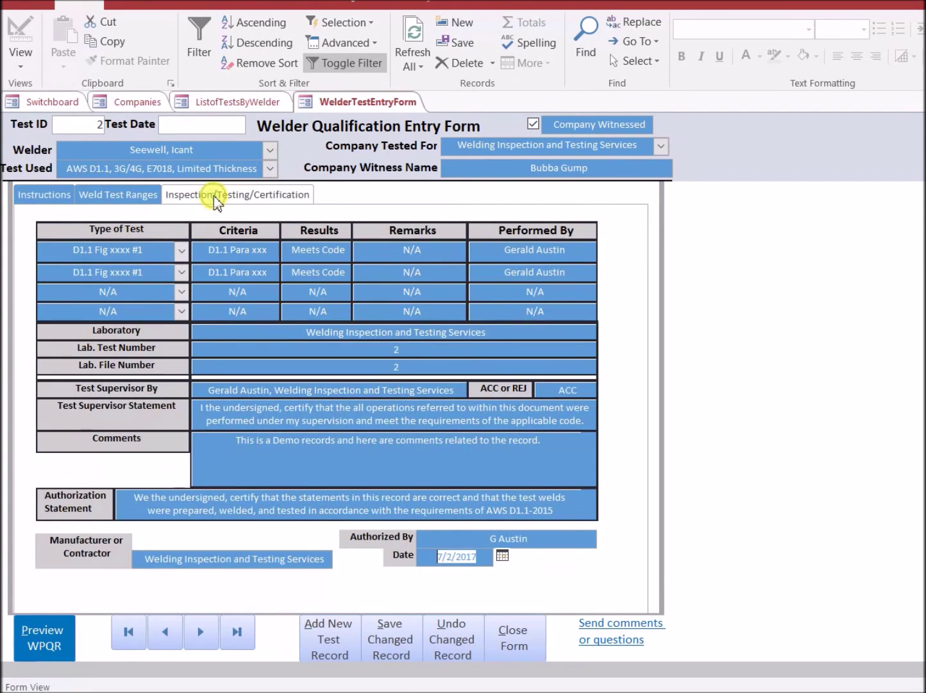
pyautogui.click(143, 250)
pyautogui.click(229, 250)
pyautogui.click(312, 249)
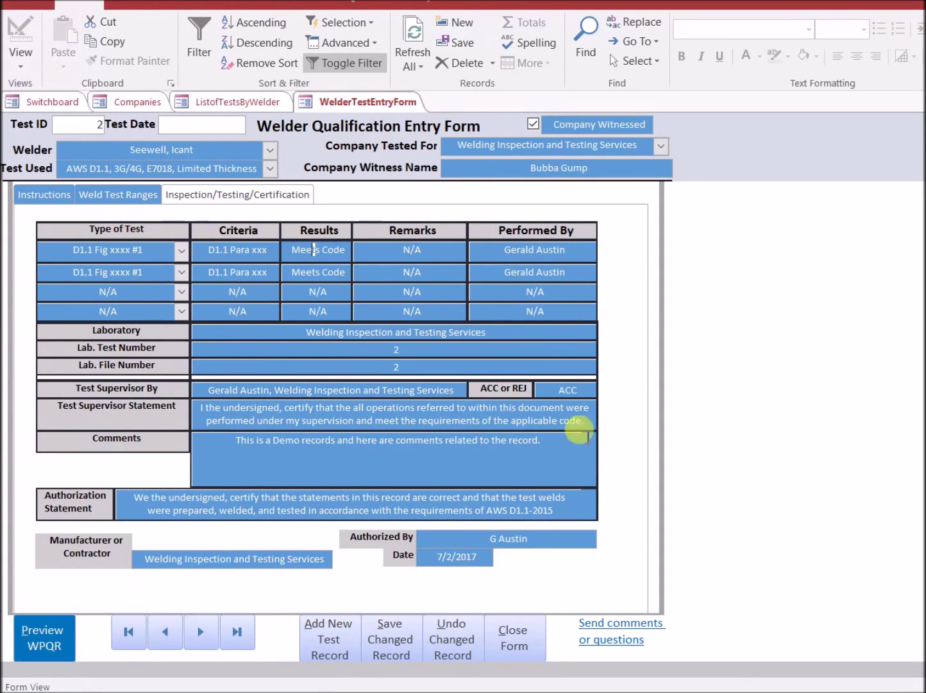
pyautogui.click(516, 635)
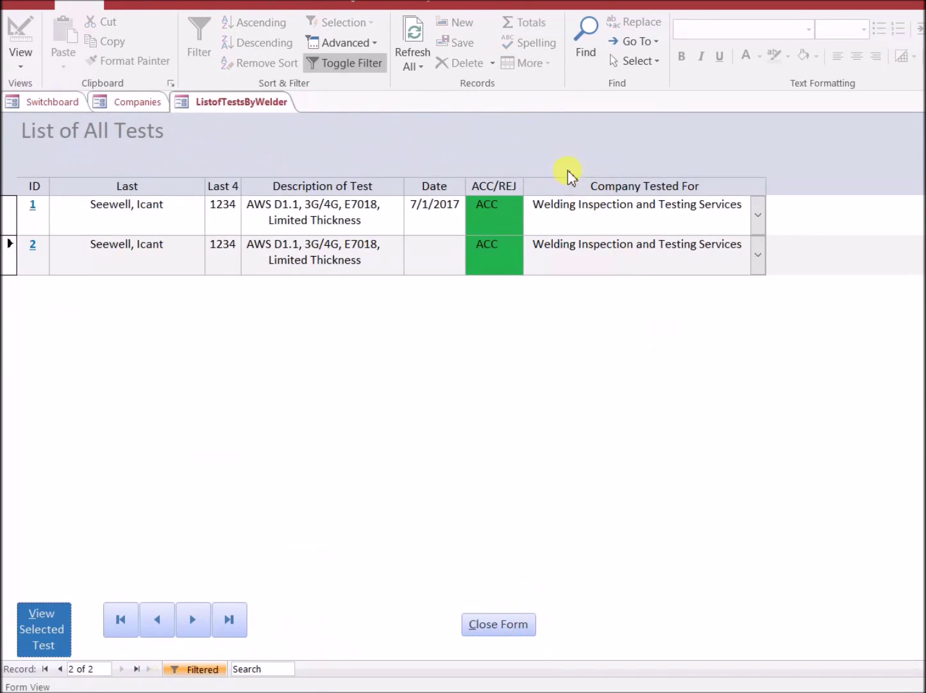
# Close the company forms and open the Welder Information Form under Welders and Tests.
pyautogui.click(481, 622)
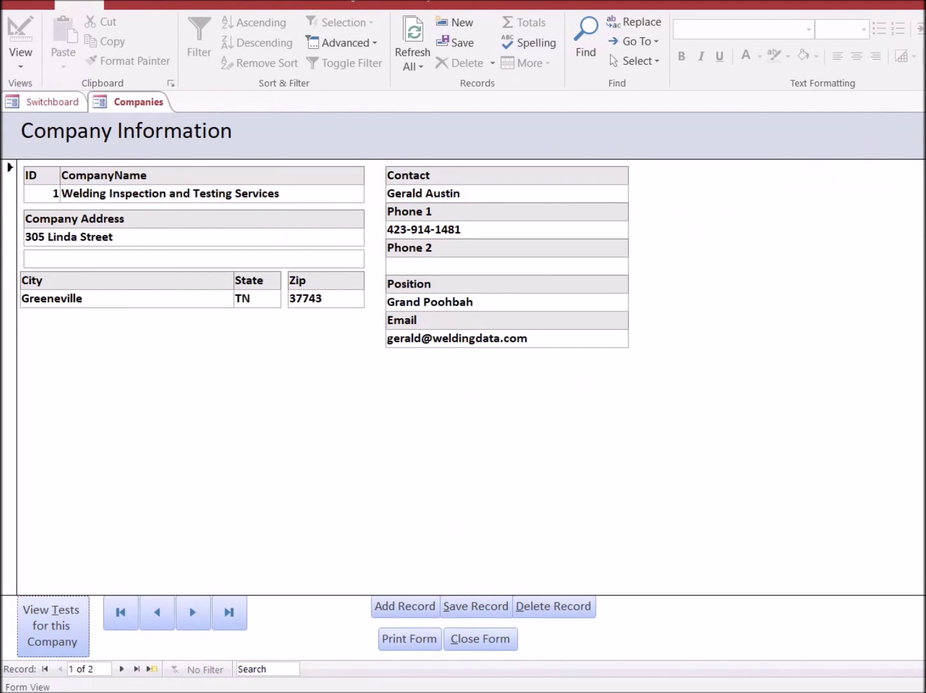
pyautogui.click(483, 644)
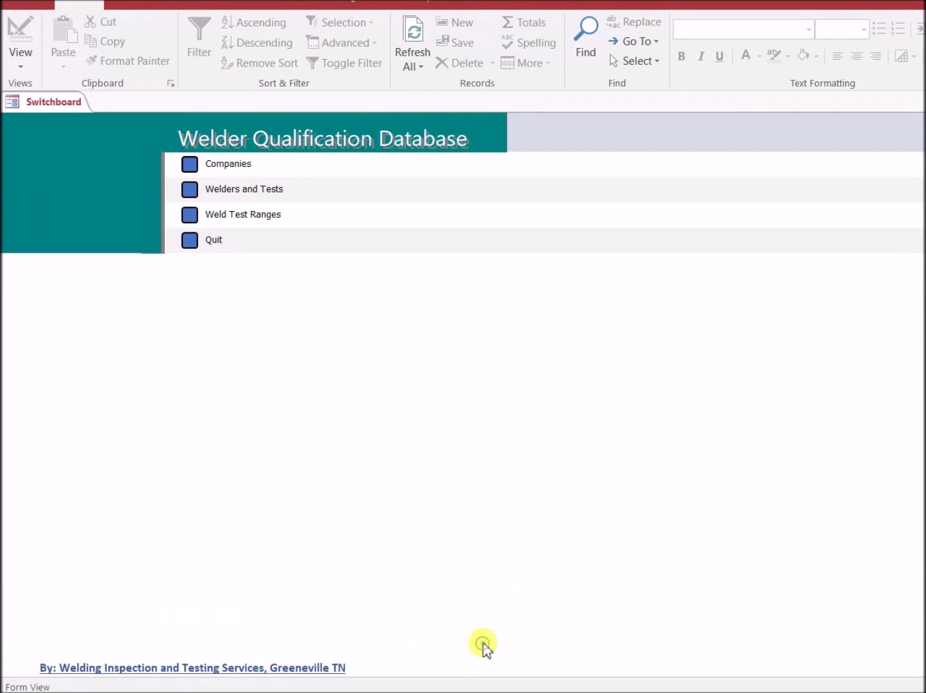
pyautogui.click(190, 189)
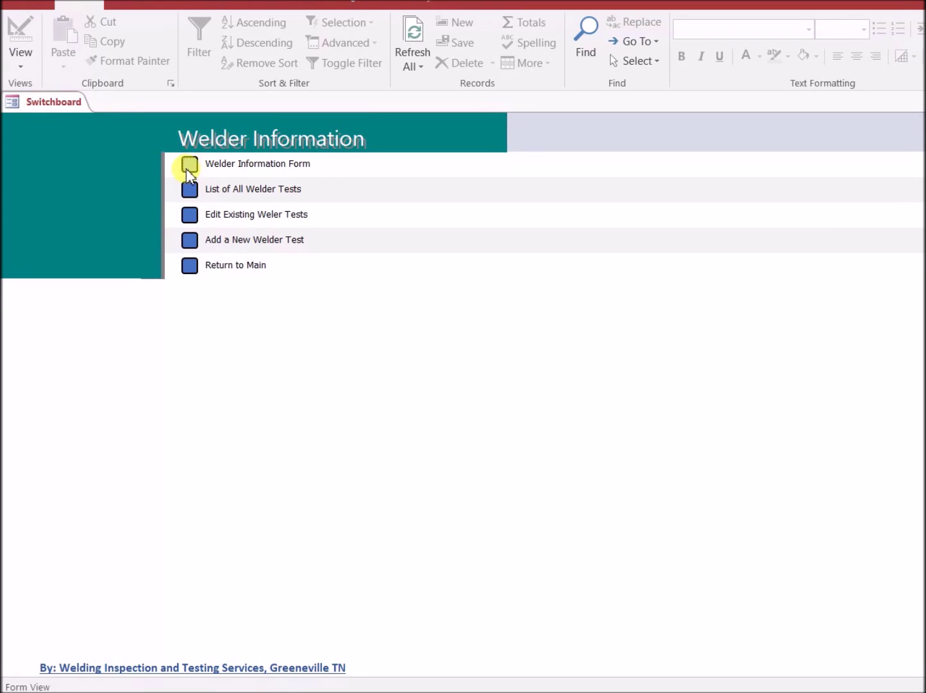
pyautogui.click(190, 166)
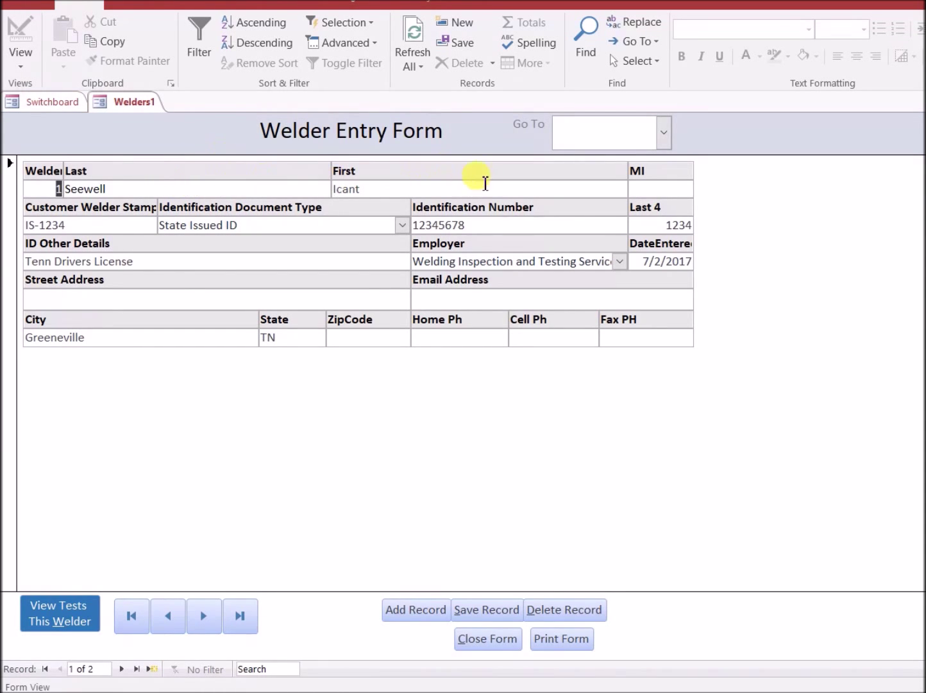
pyautogui.click(292, 296)
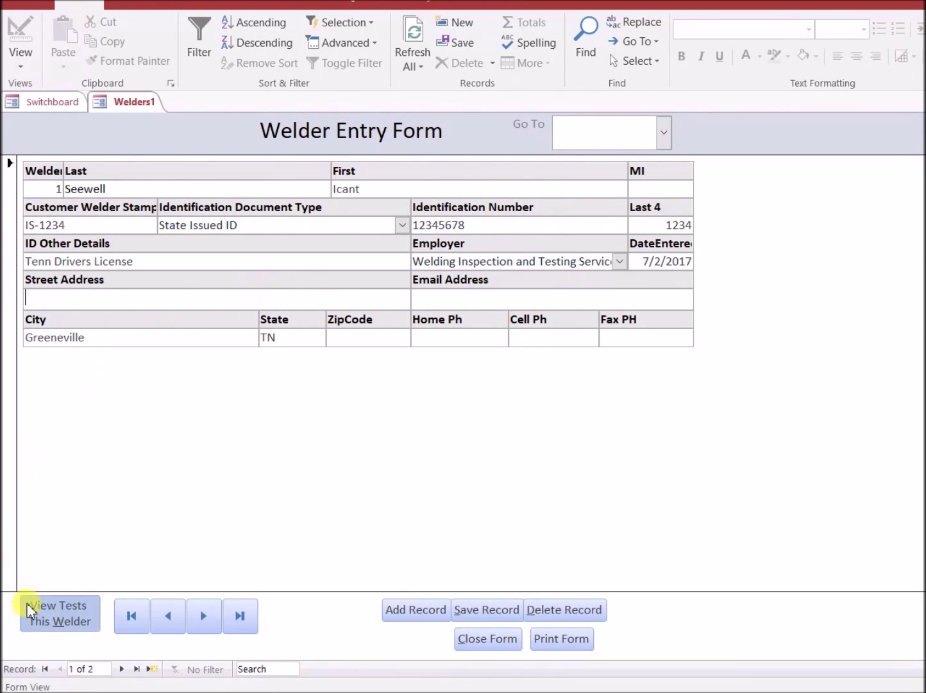
# Review the welder's test list and test 1's entry form, then close all forms.
pyautogui.click(60, 620)
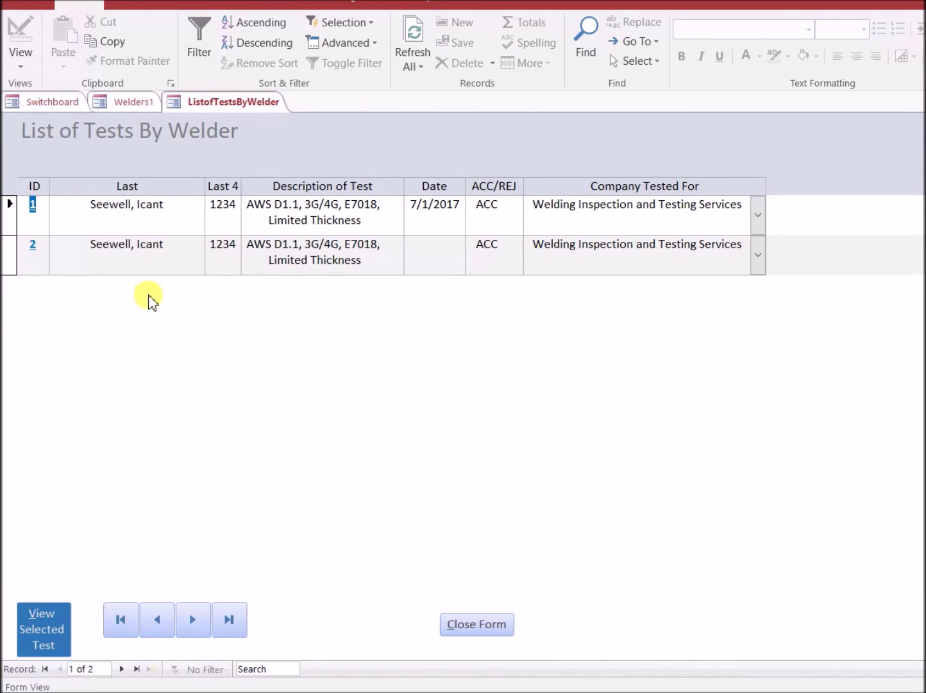
pyautogui.click(73, 242)
pyautogui.click(65, 206)
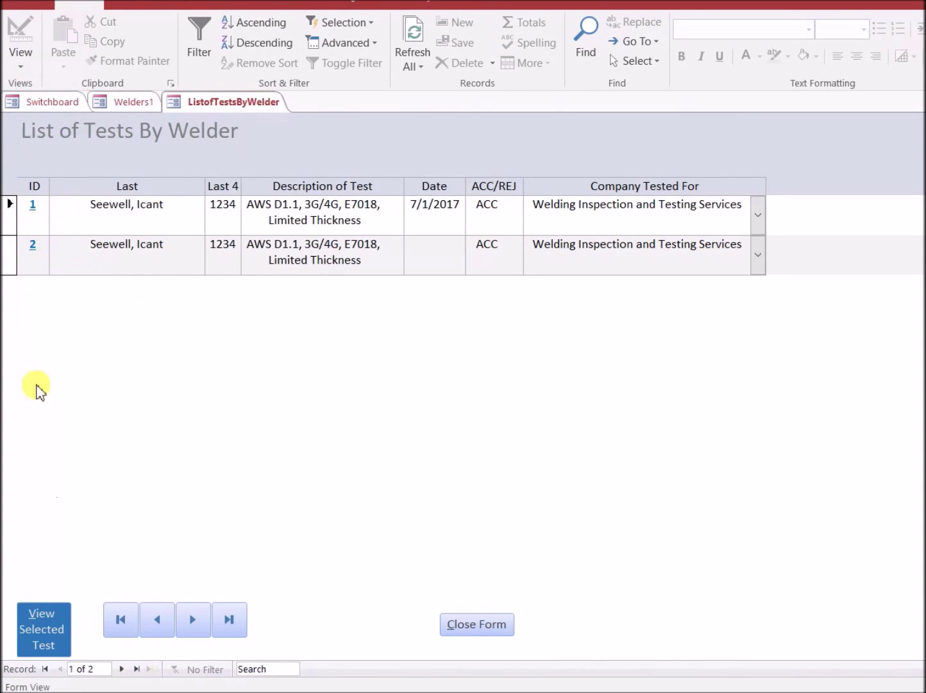
pyautogui.click(44, 642)
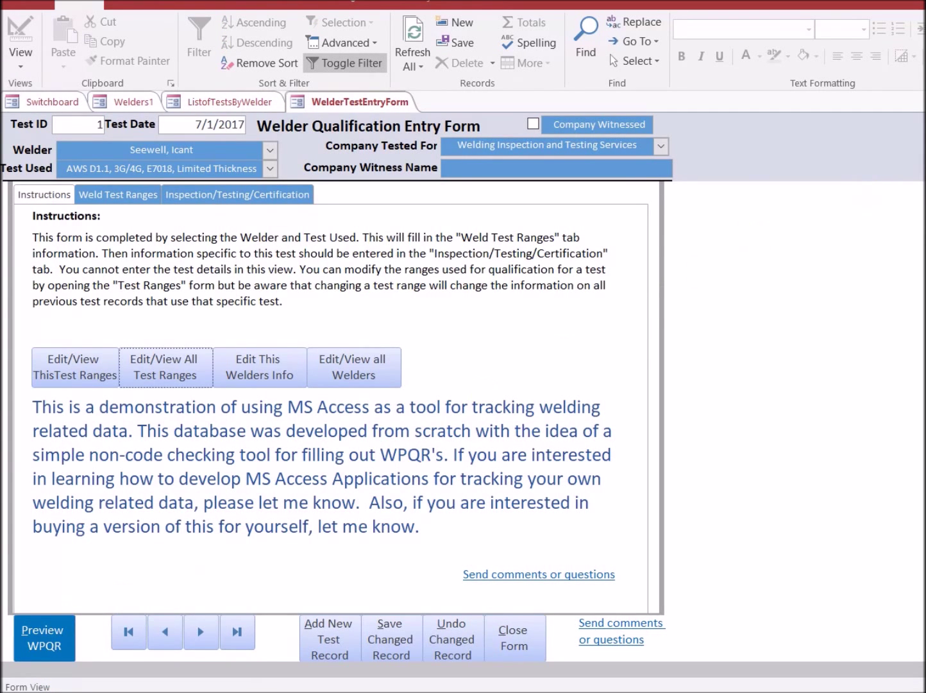
pyautogui.click(514, 646)
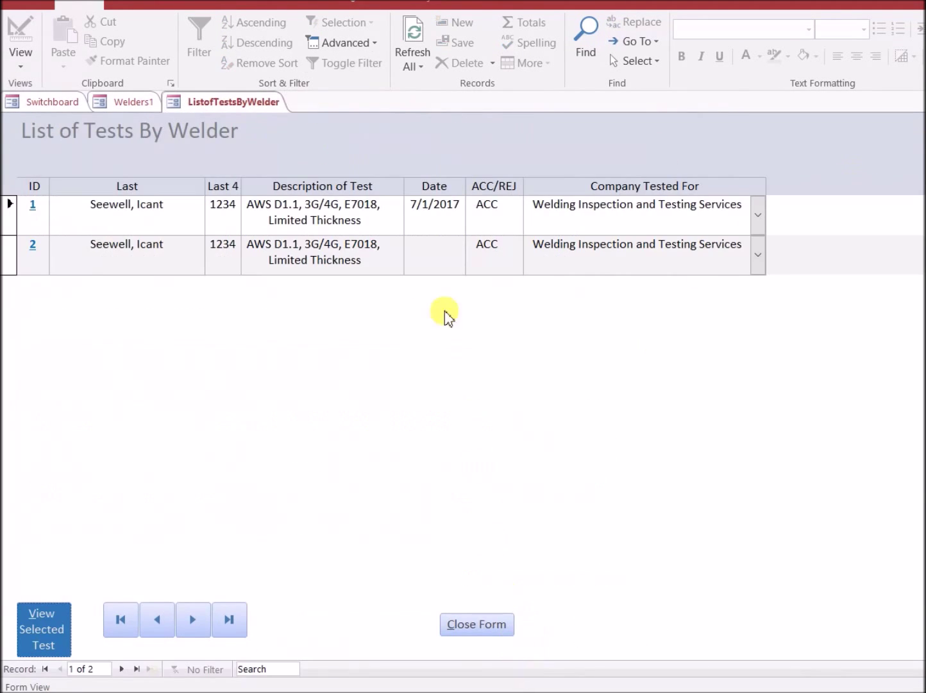
pyautogui.click(460, 625)
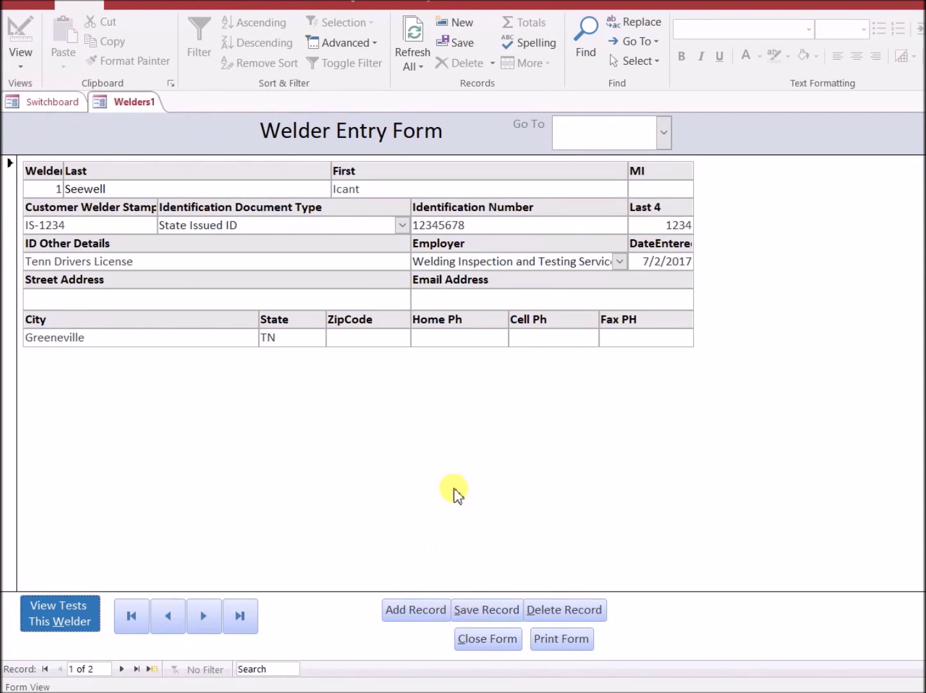
pyautogui.click(489, 641)
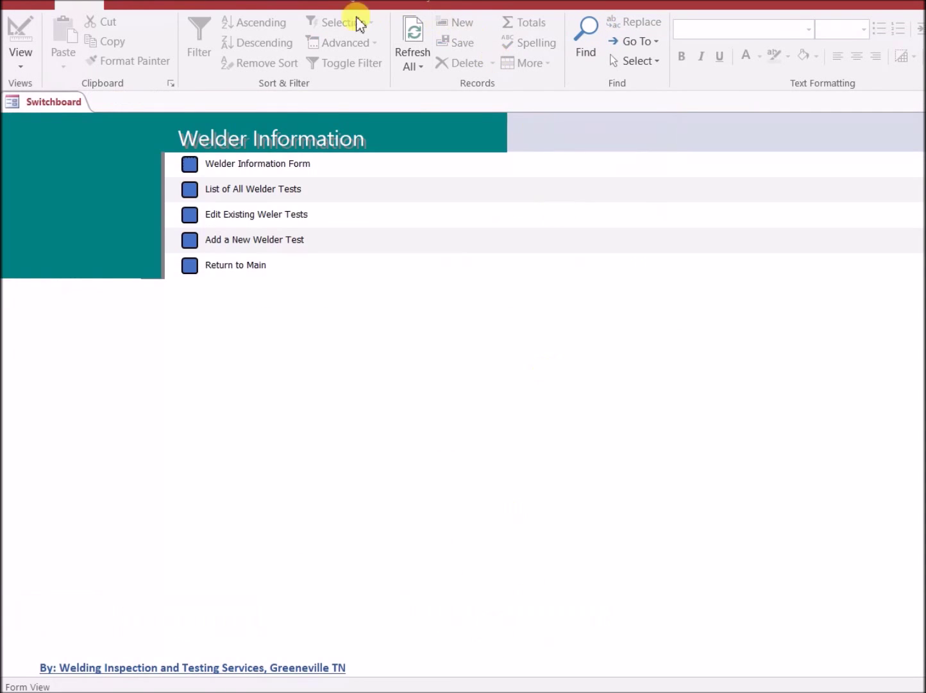
pyautogui.click(189, 190)
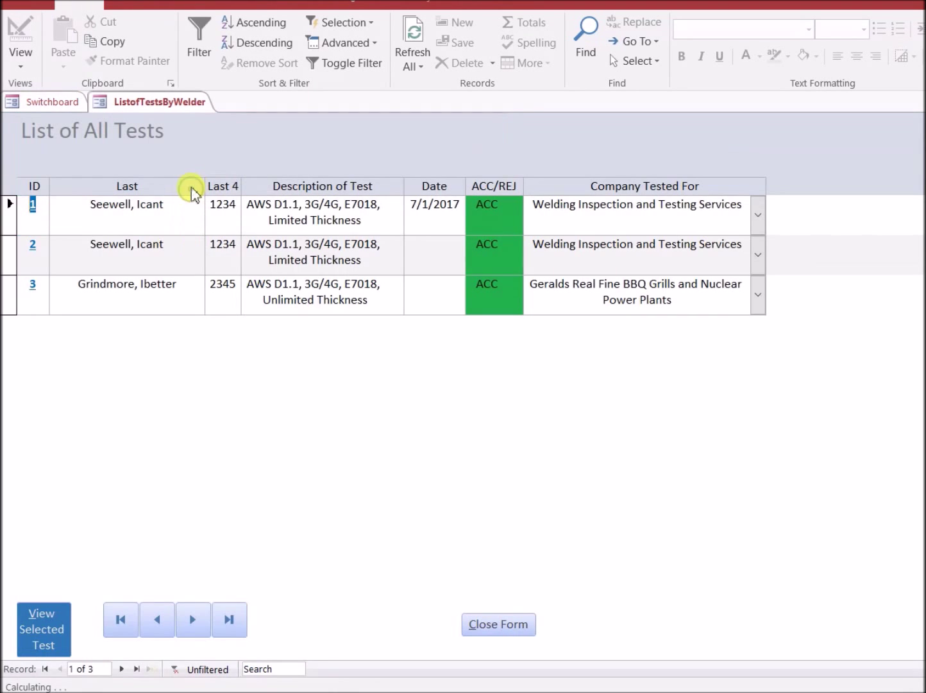
pyautogui.click(90, 291)
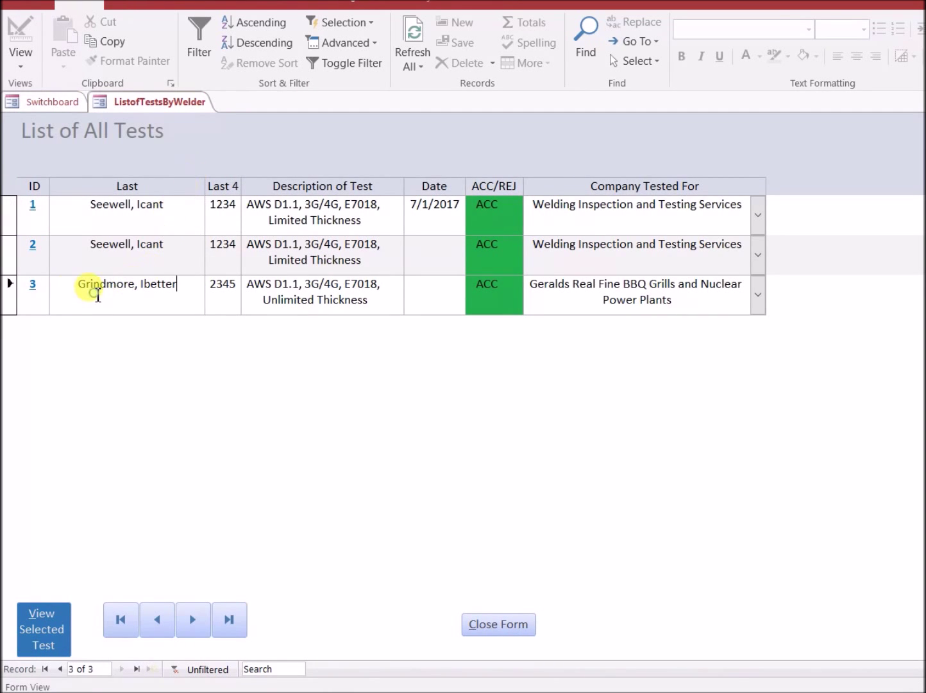
pyautogui.click(56, 613)
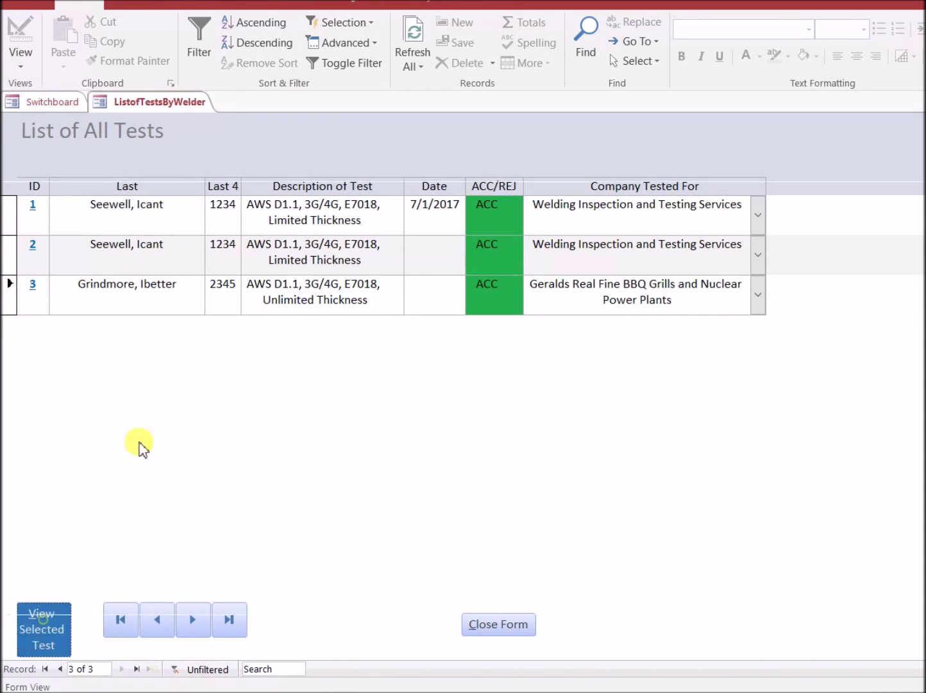
pyautogui.click(510, 638)
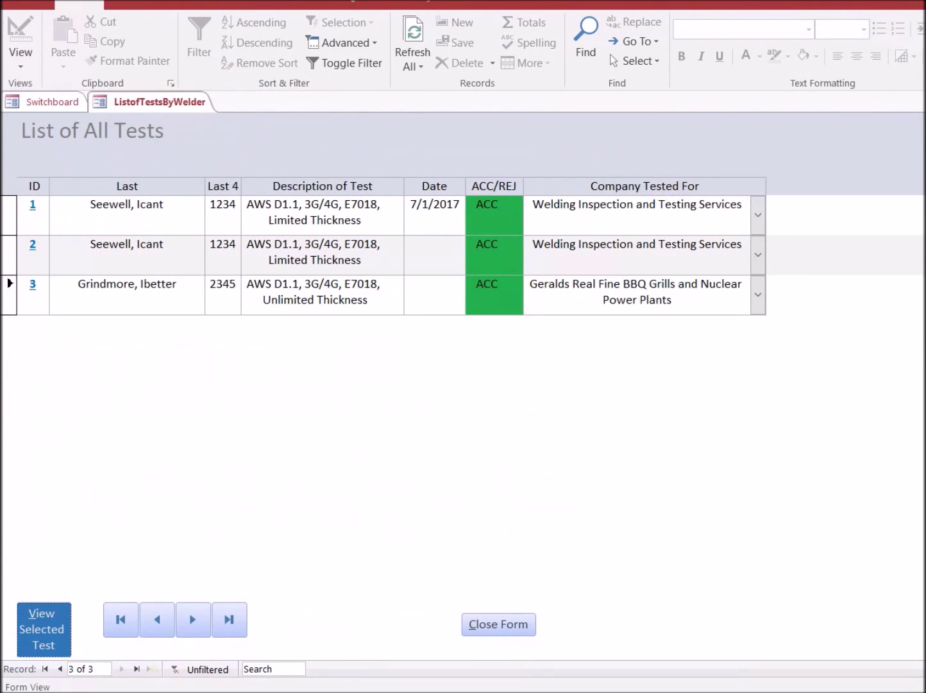
pyautogui.click(515, 637)
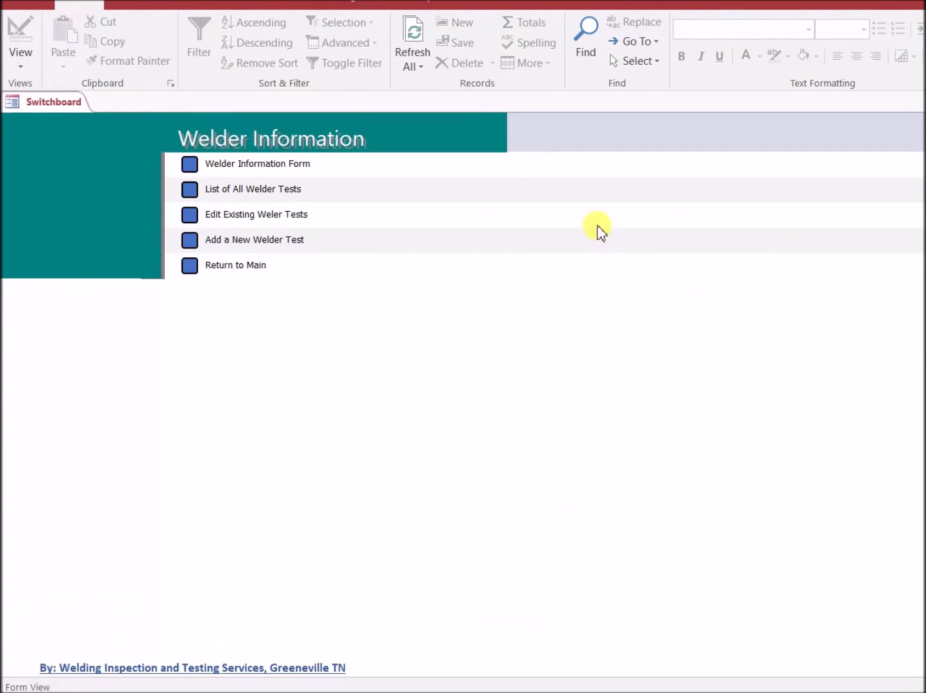
# Create test 4 with the chosen welder, AWS D1.1 Limited Thickness test, and BBQ grills company.
pyautogui.click(189, 241)
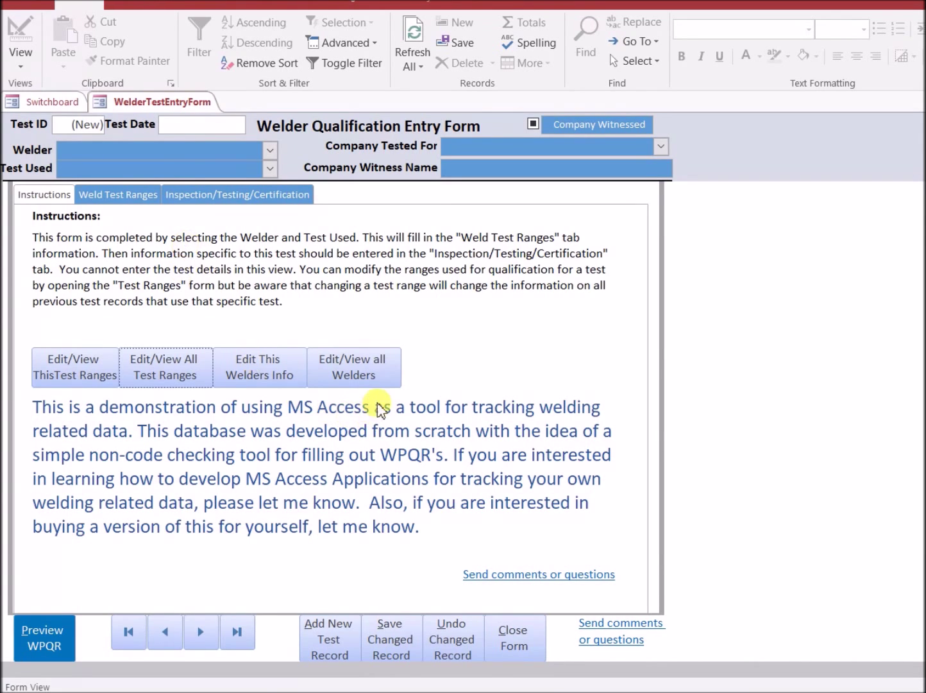
pyautogui.click(270, 152)
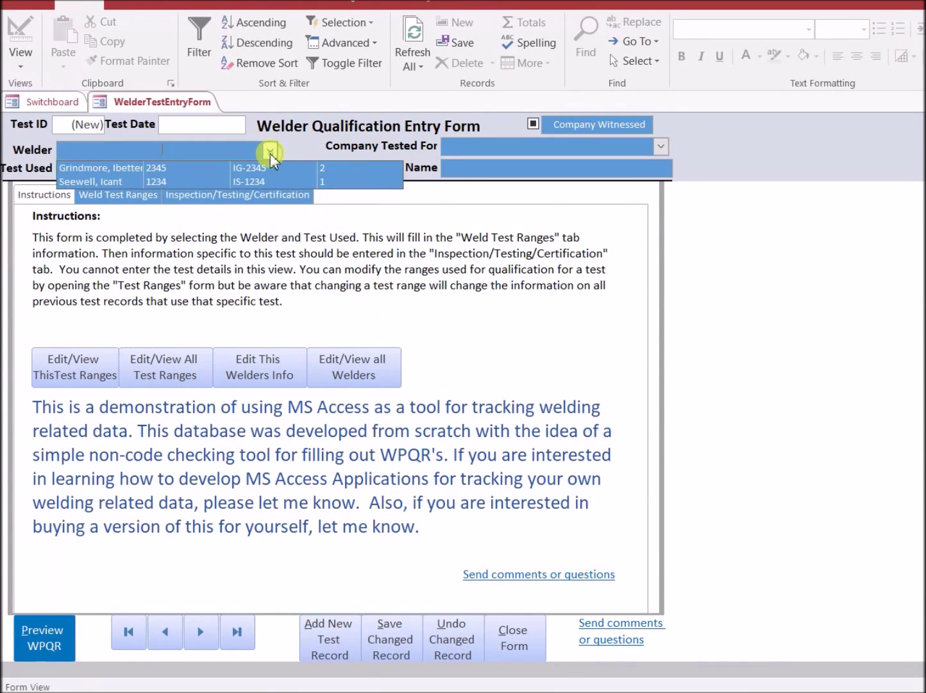
pyautogui.click(201, 174)
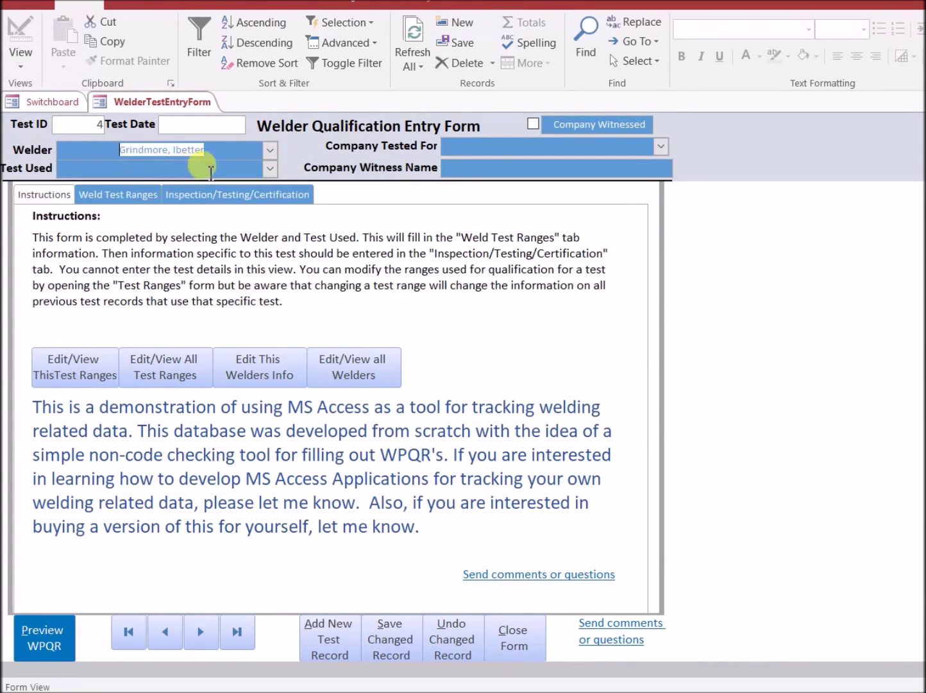
pyautogui.click(271, 169)
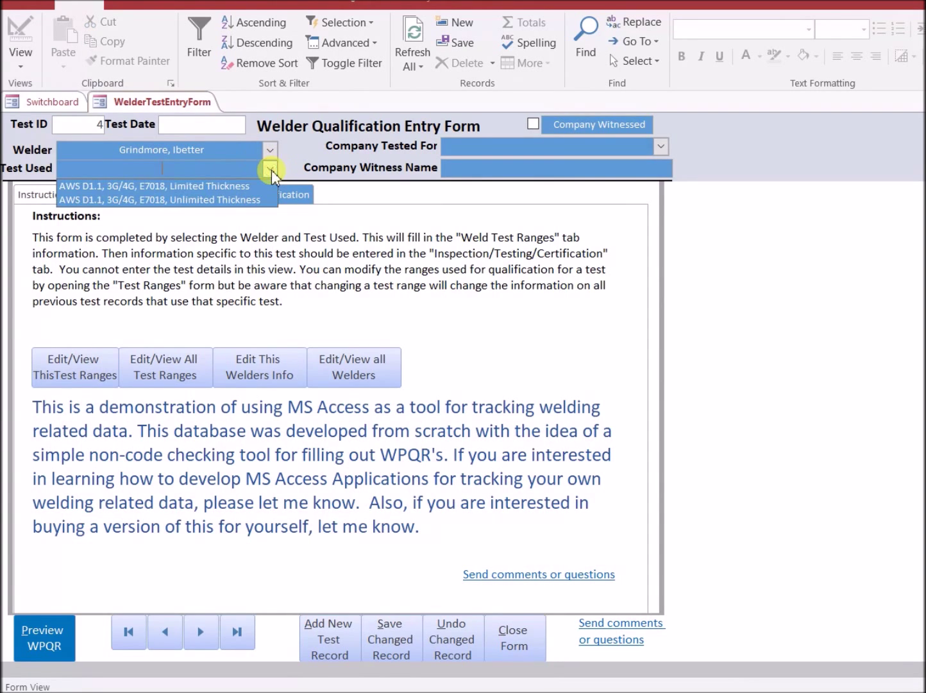
pyautogui.click(225, 188)
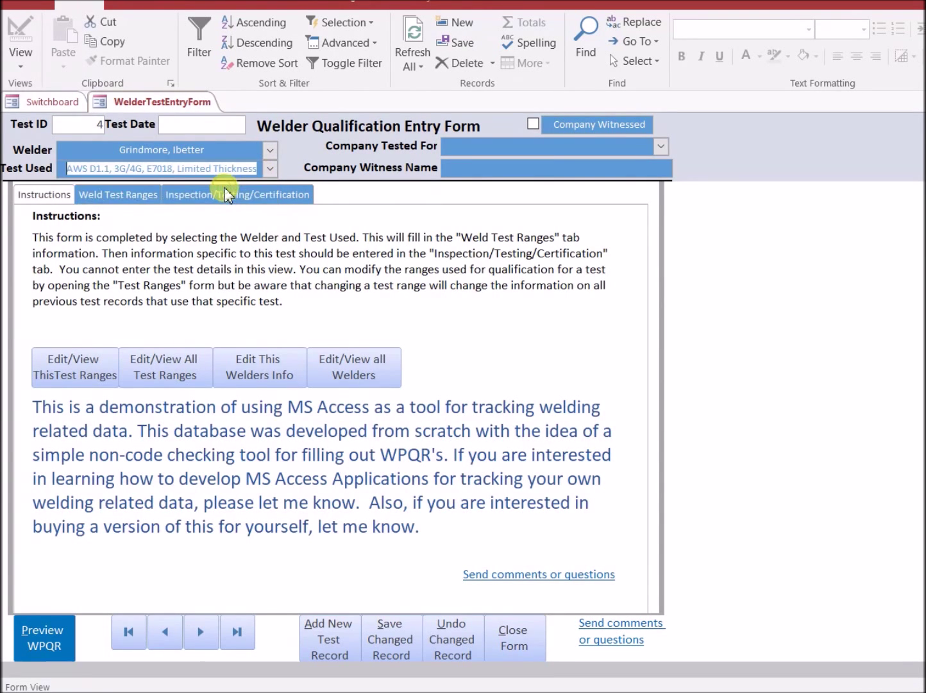
pyautogui.click(660, 147)
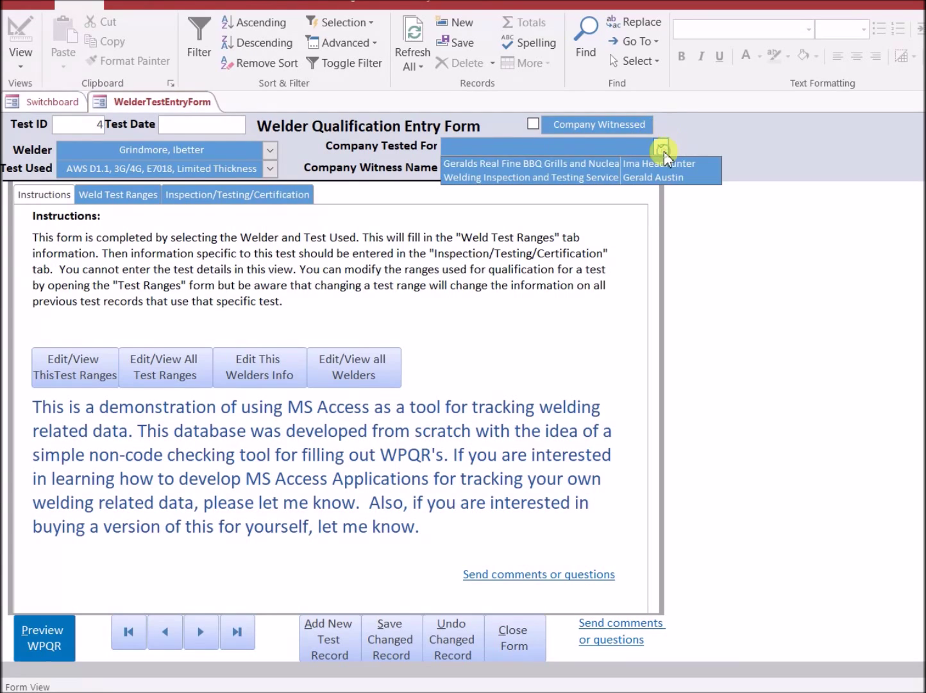
pyautogui.click(618, 163)
pyautogui.click(582, 171)
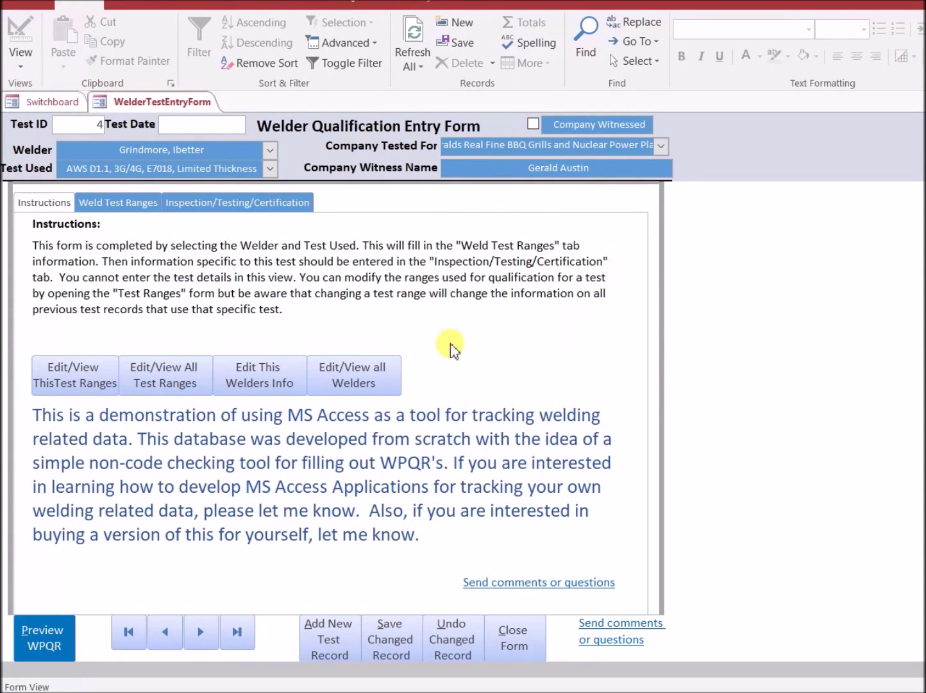
# Review test 4's weld test ranges and inspection details, then close the form.
pyautogui.click(120, 203)
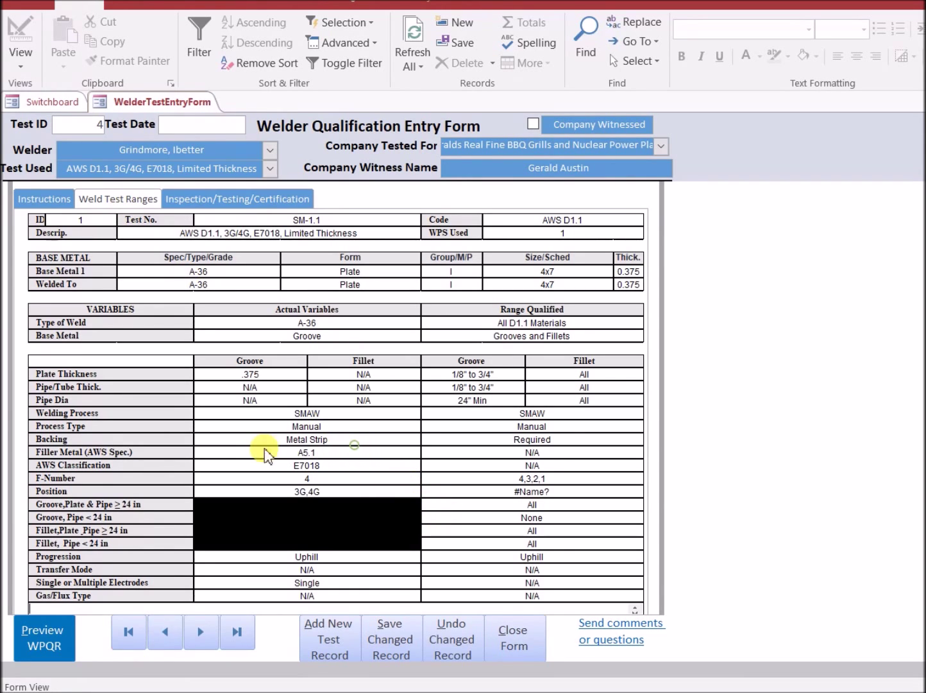
pyautogui.doubleClick(320, 439)
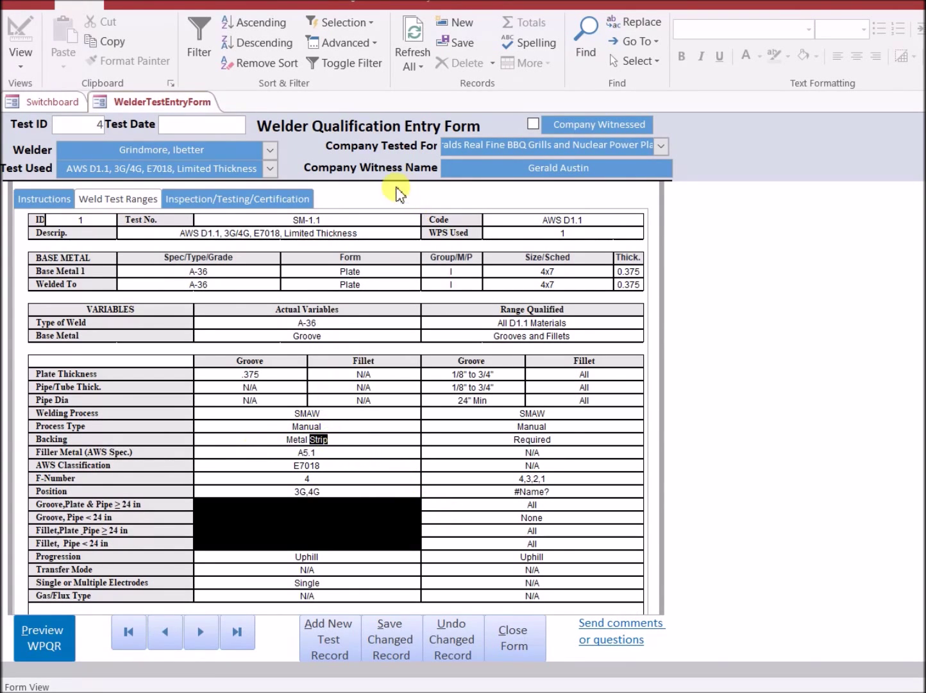
pyautogui.click(268, 201)
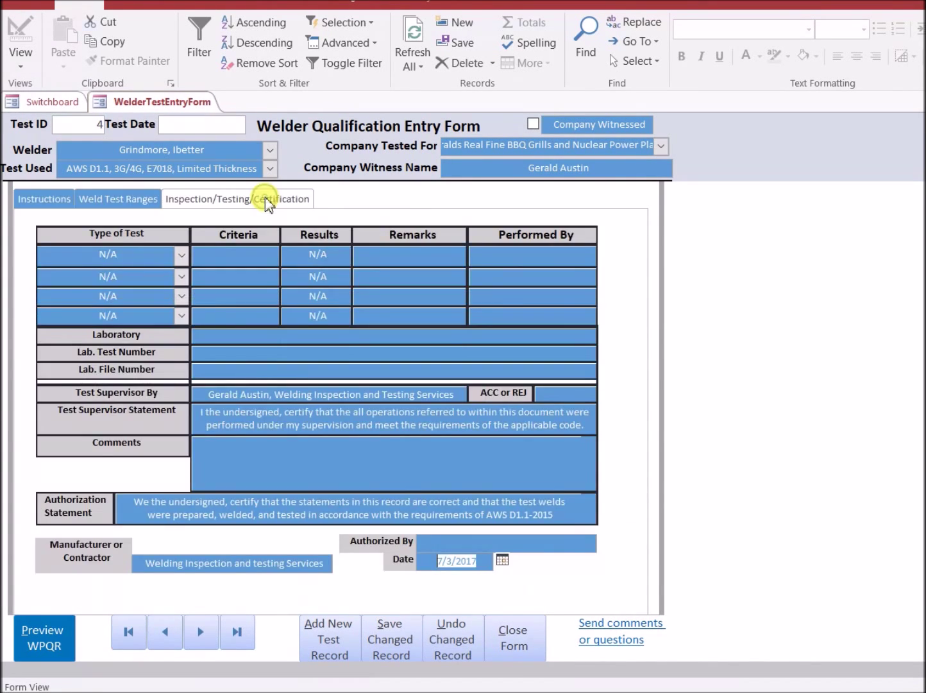
pyautogui.click(131, 259)
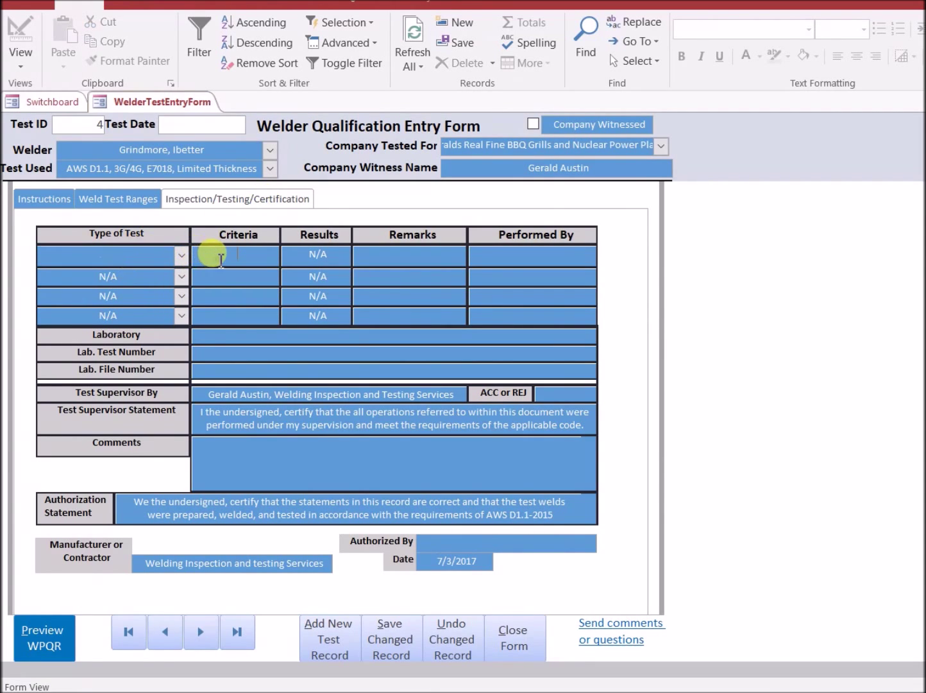
pyautogui.click(382, 253)
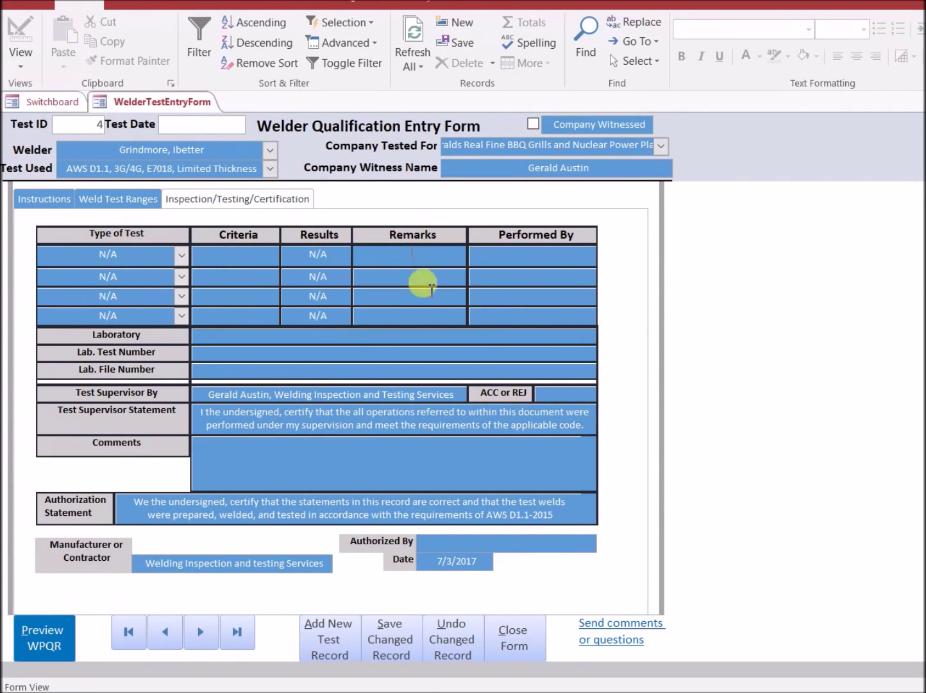
pyautogui.click(517, 638)
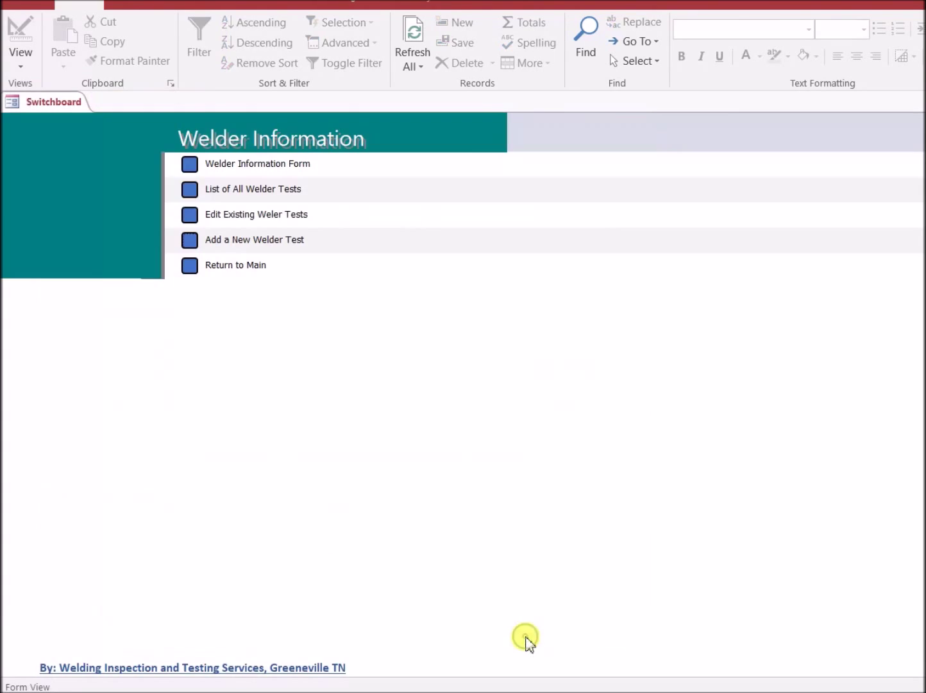
# Open the List of All Welder Tests, check test 4's empty ACC/REJ cell, and close it.
pyautogui.click(191, 265)
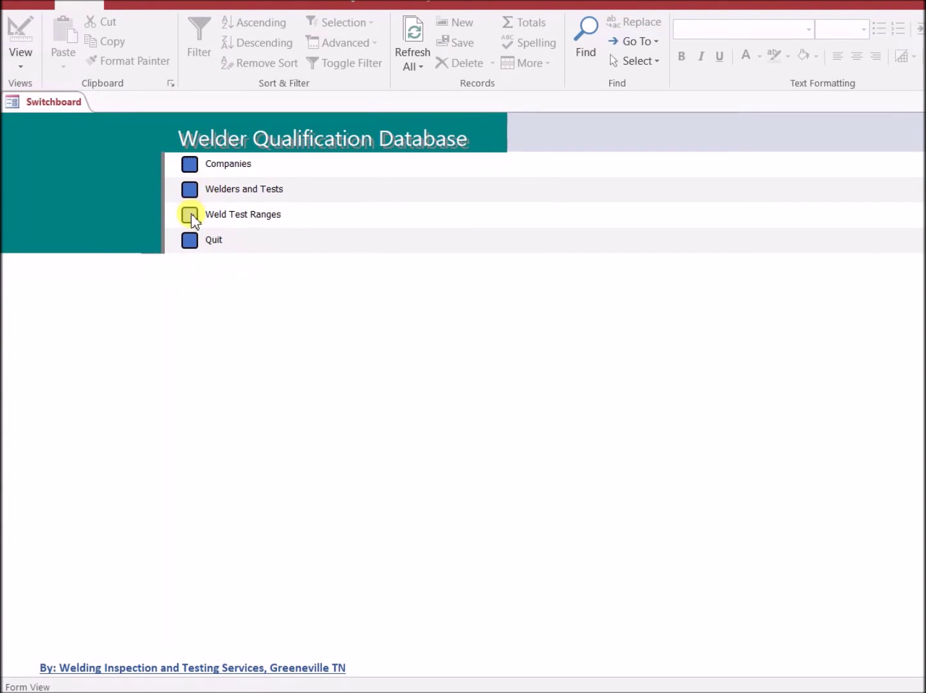
pyautogui.click(192, 192)
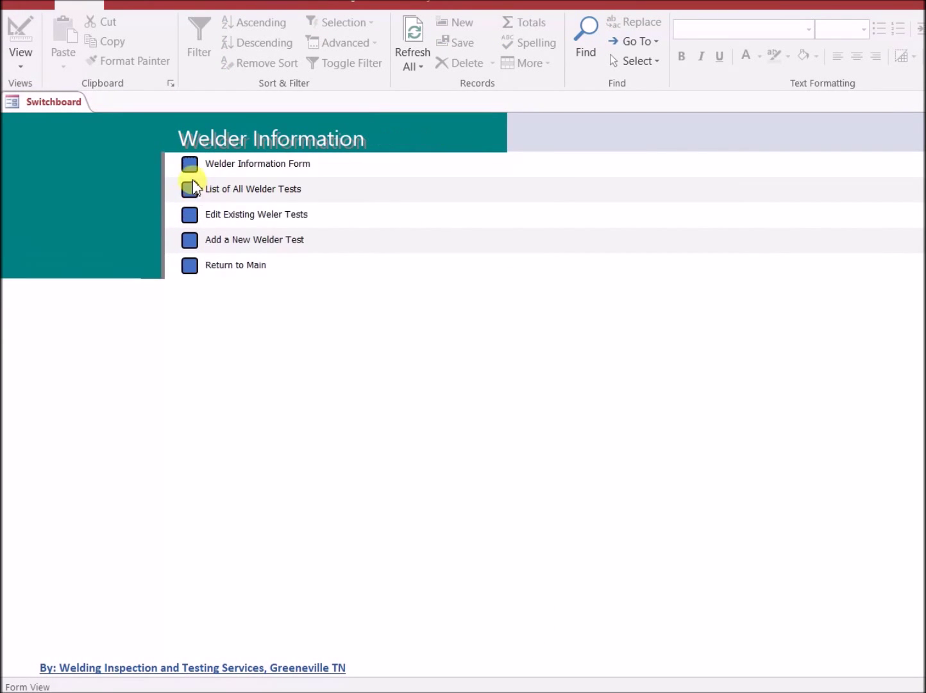
pyautogui.click(192, 190)
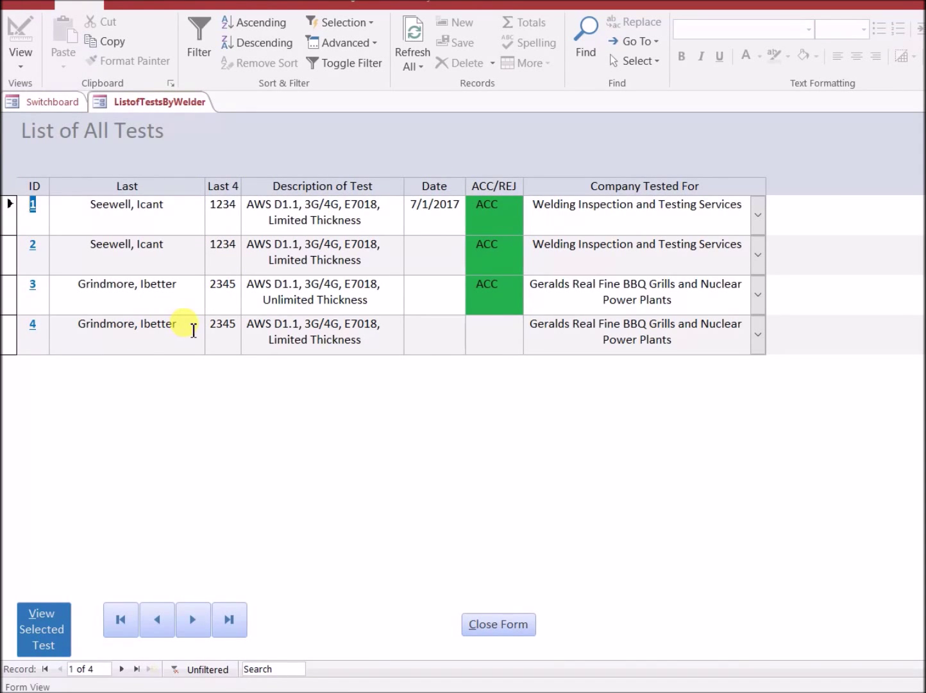
pyautogui.click(502, 330)
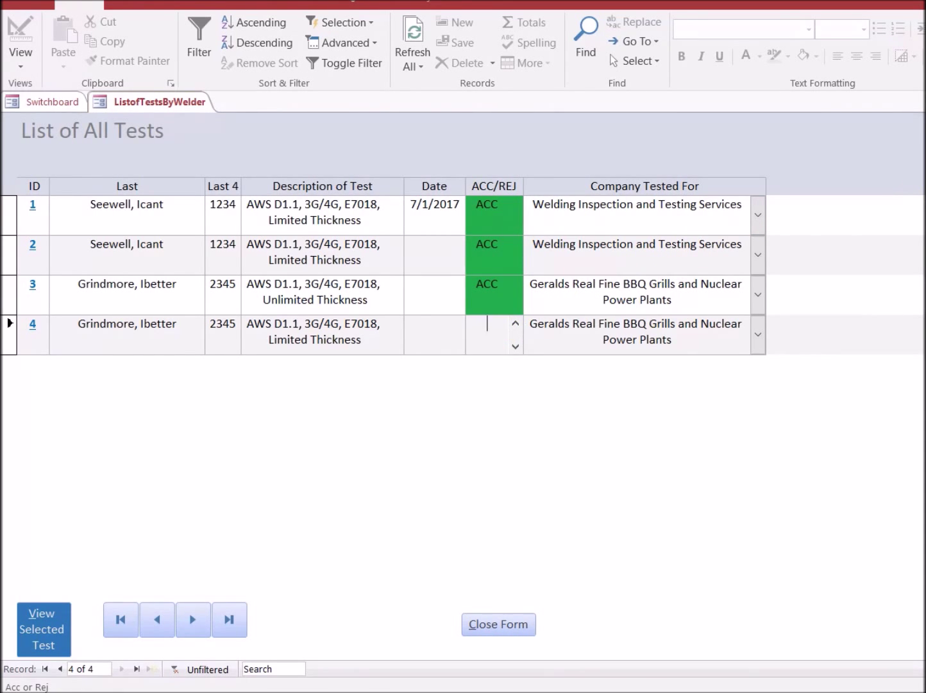
pyautogui.hotkey('ctrl', 'w')
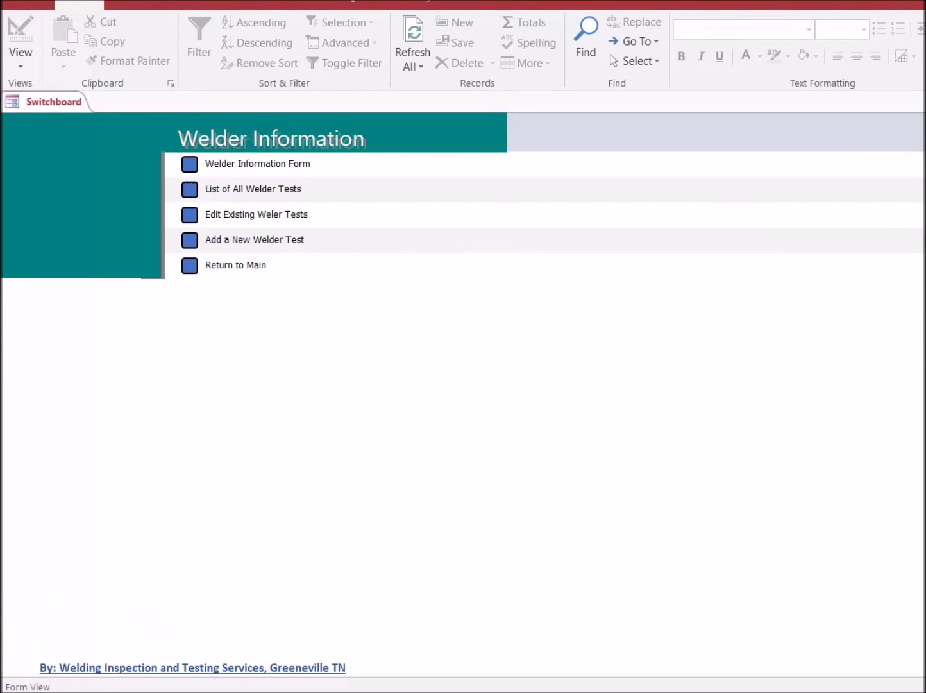
# Change test range SM-1.1's Process Type to Manualxxxxxx, save it, and close the form.
pyautogui.click(192, 264)
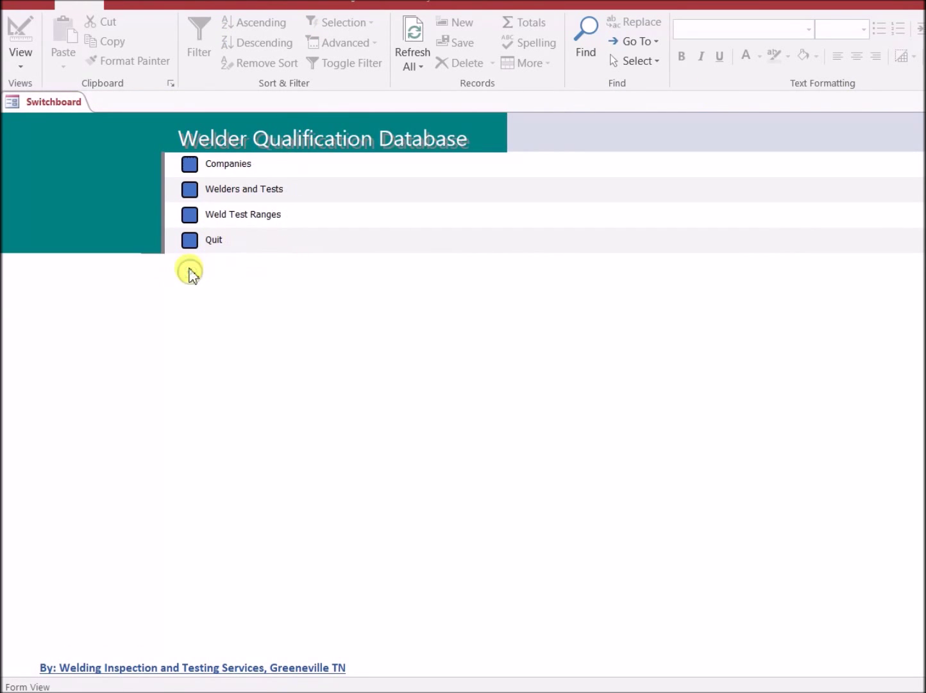
pyautogui.click(189, 217)
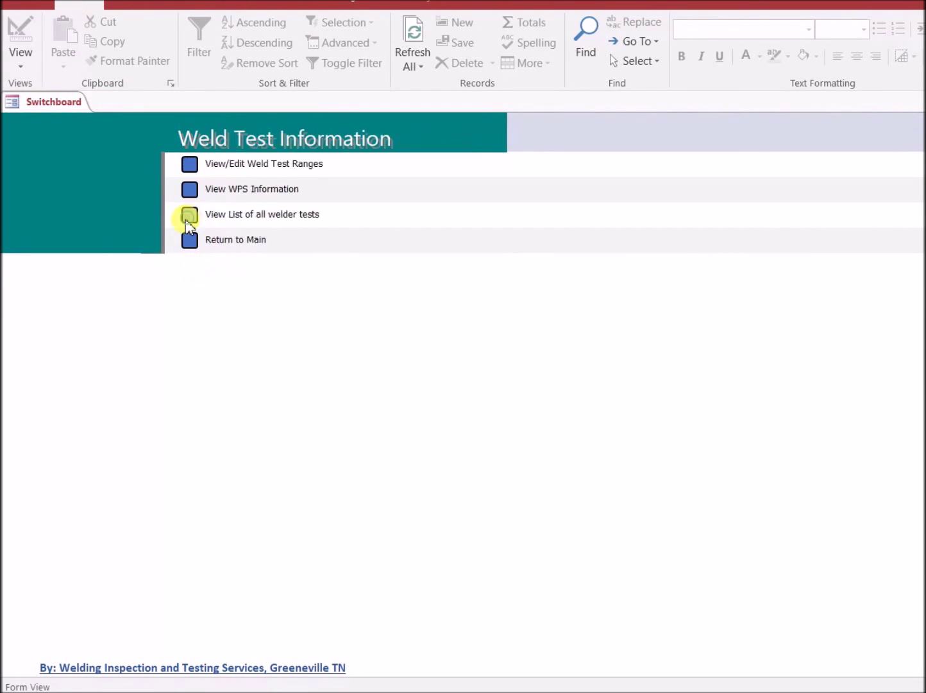
pyautogui.click(194, 172)
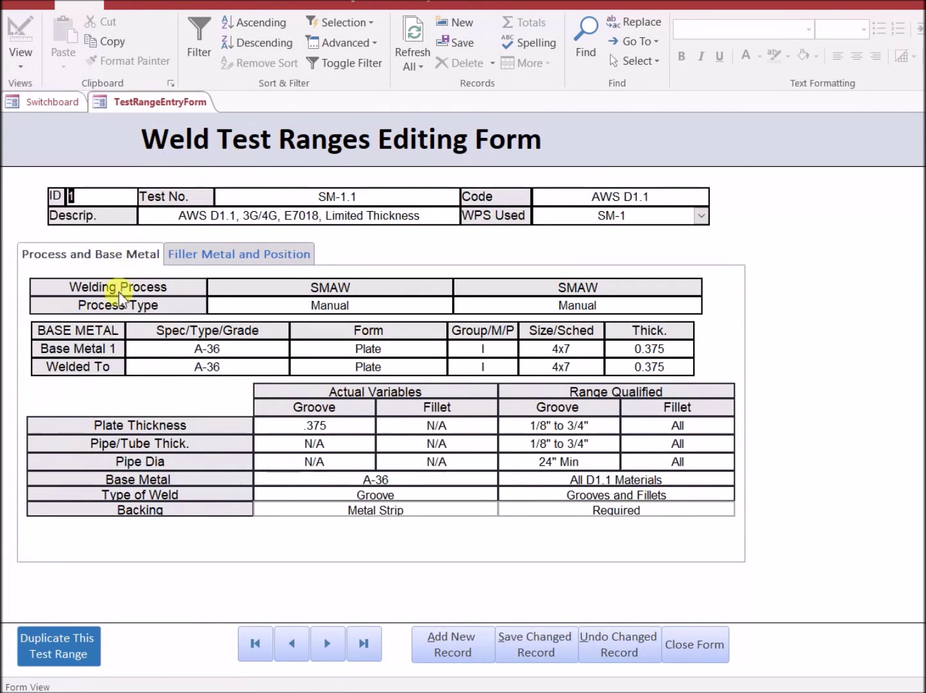
pyautogui.click(367, 304)
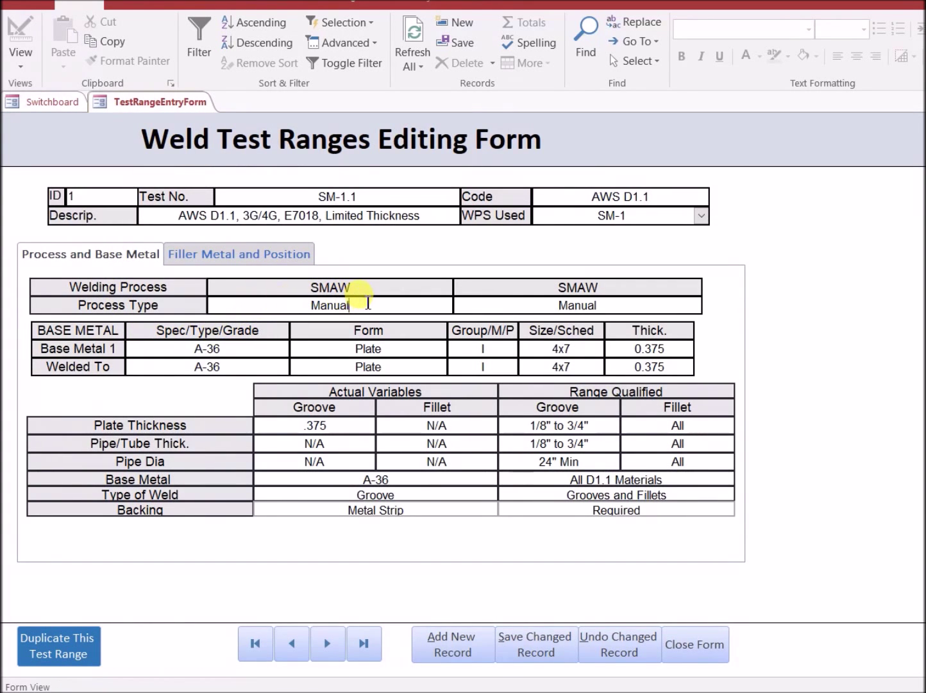
pyautogui.write('xxxxx')
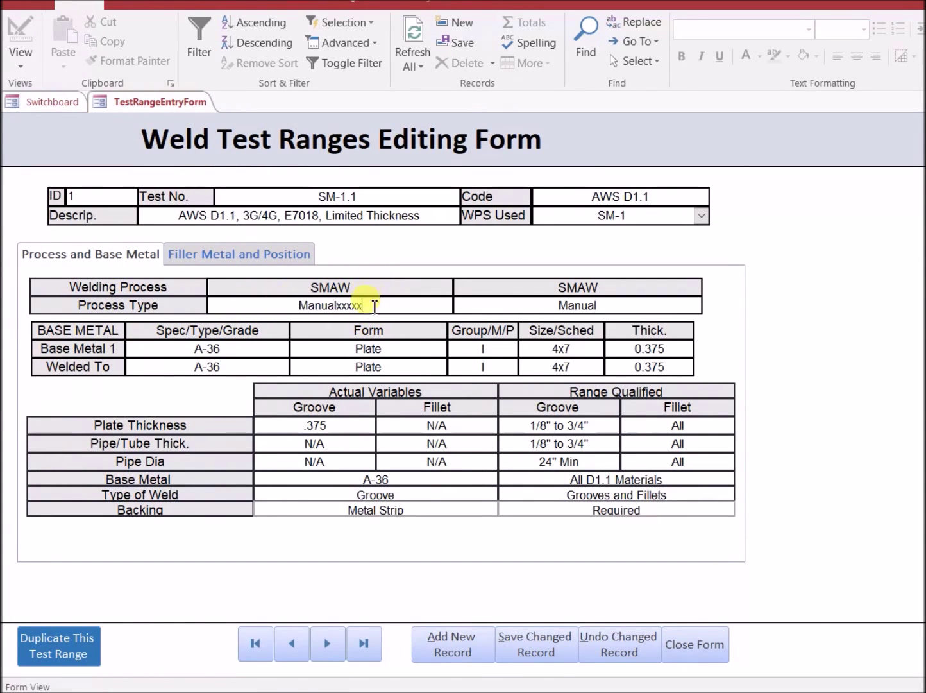
pyautogui.write('x')
pyautogui.click(527, 648)
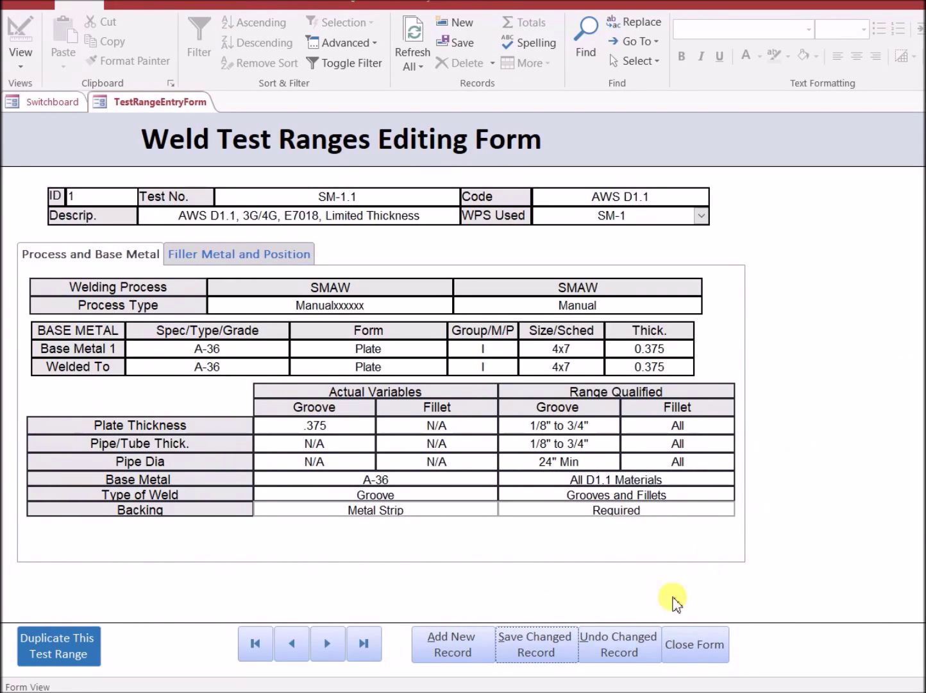
pyautogui.click(698, 652)
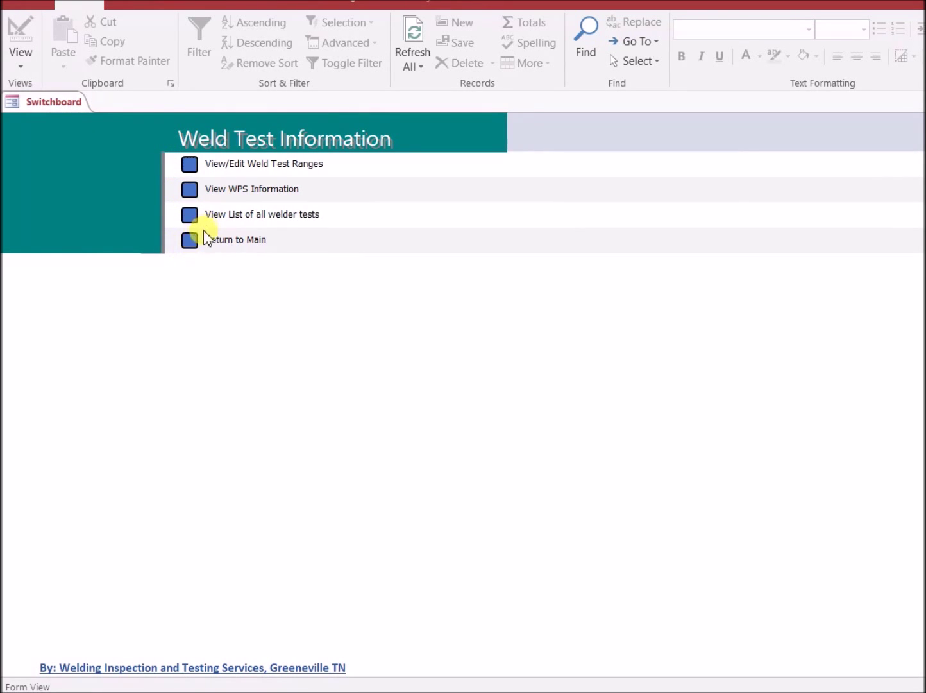
# Open test 4's weld test ranges and confirm Process Type reads Manualxxxxxx.
pyautogui.click(190, 217)
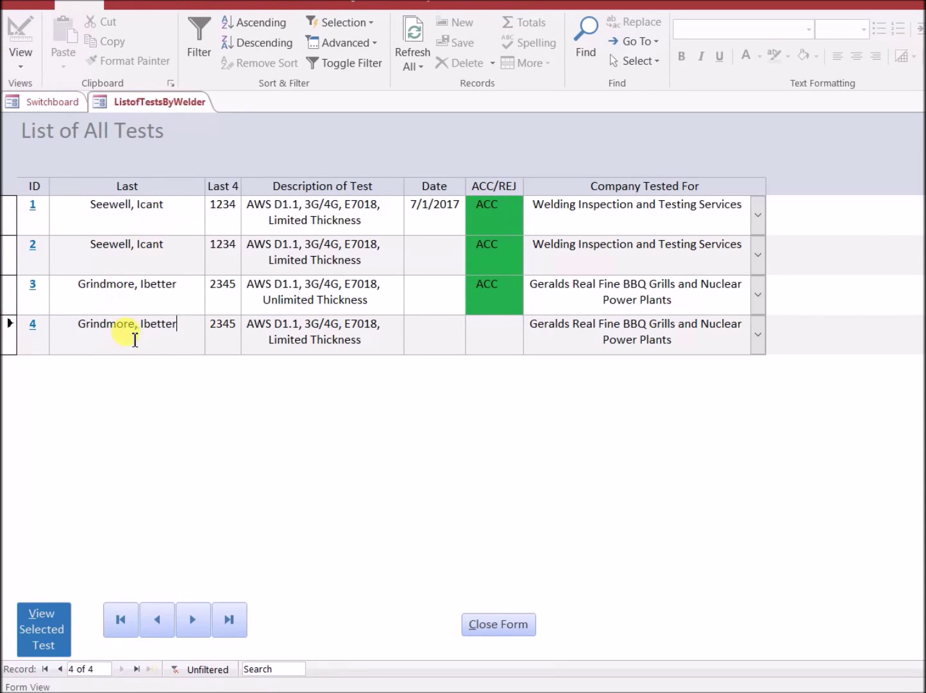
pyautogui.click(42, 638)
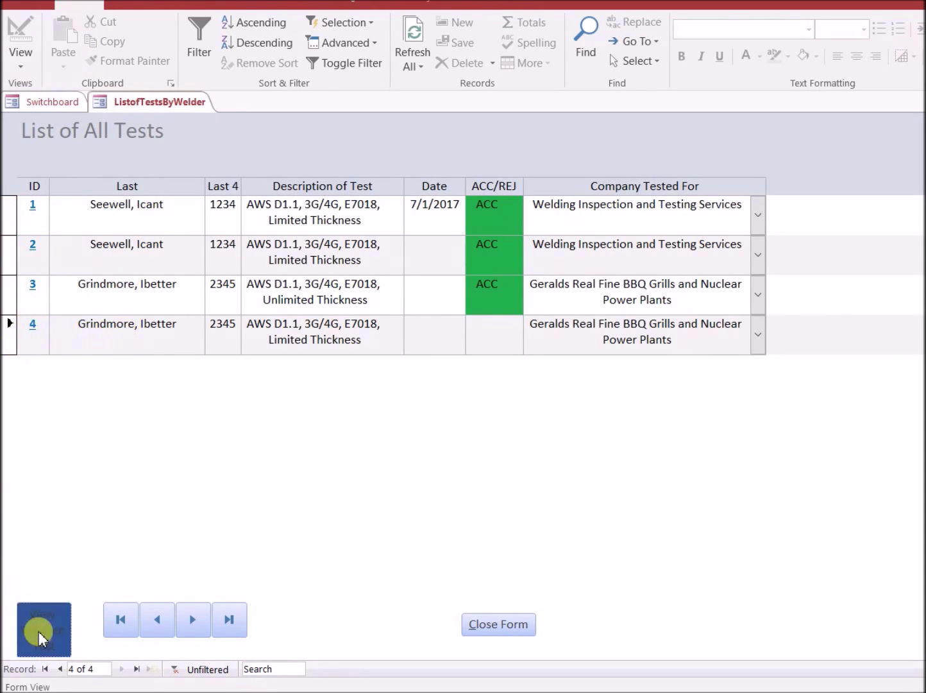
pyautogui.click(123, 197)
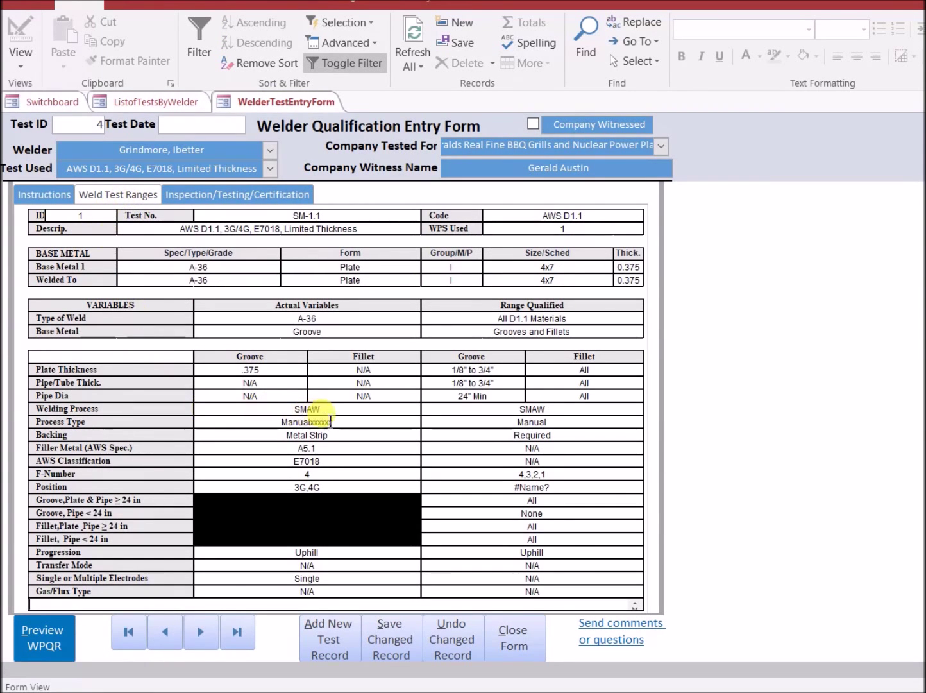
pyautogui.moveTo(336, 422); pyautogui.dragTo(313, 424)
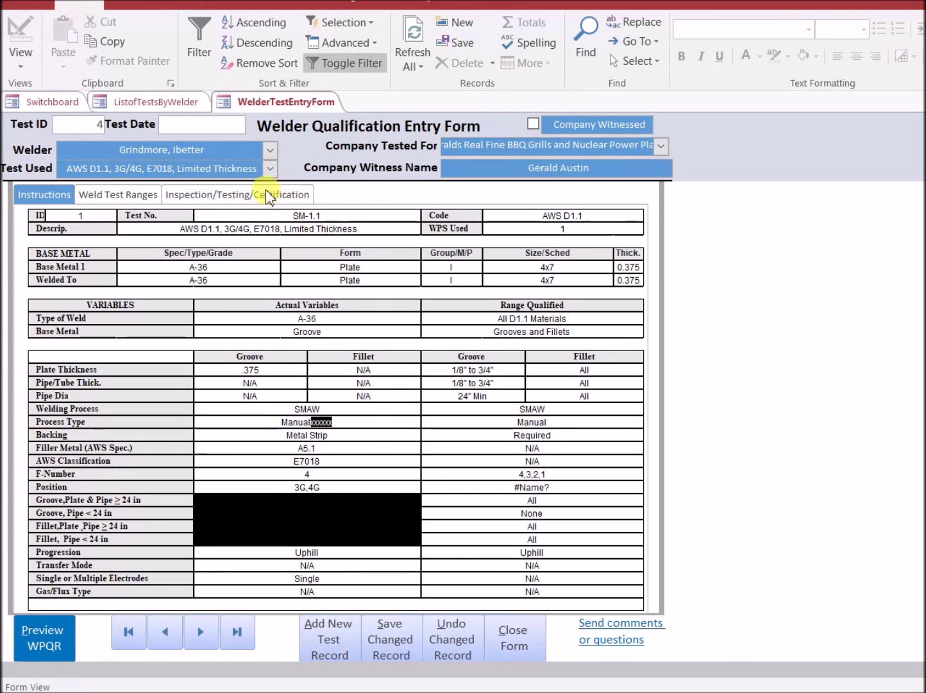
pyautogui.click(145, 107)
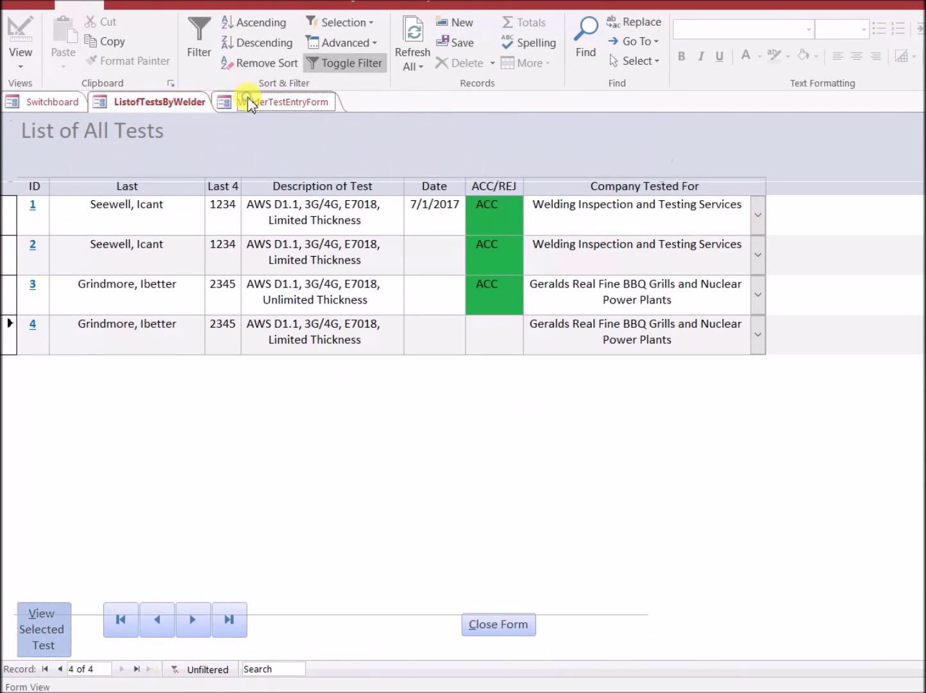
pyautogui.click(249, 104)
# Remove xxxxxx from SM-1.1's Process Type through Edit/View ThisTest Ranges, save, and close.
pyautogui.click(70, 194)
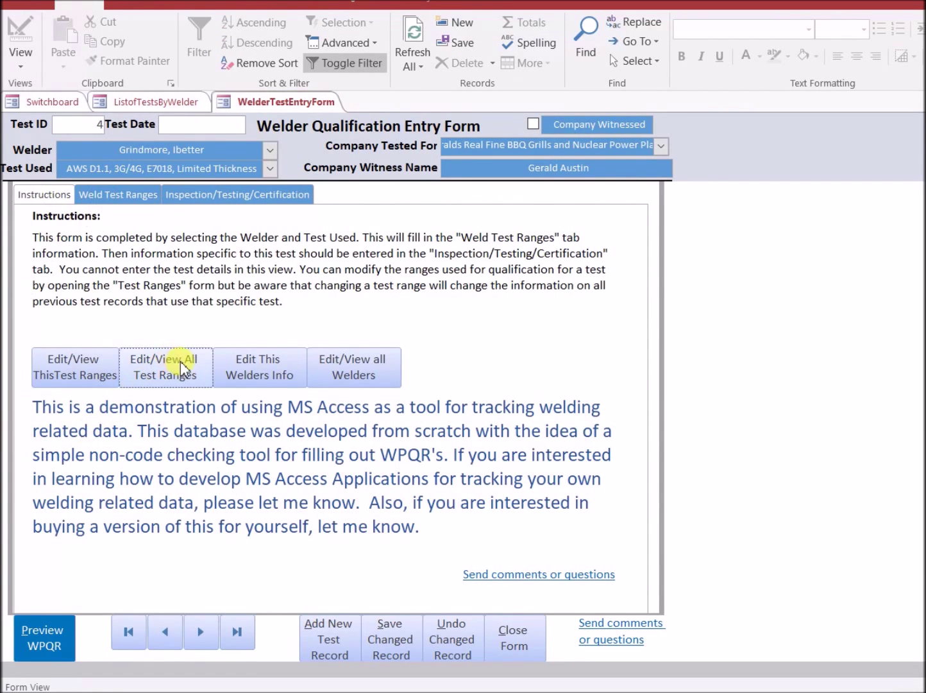
pyautogui.click(77, 375)
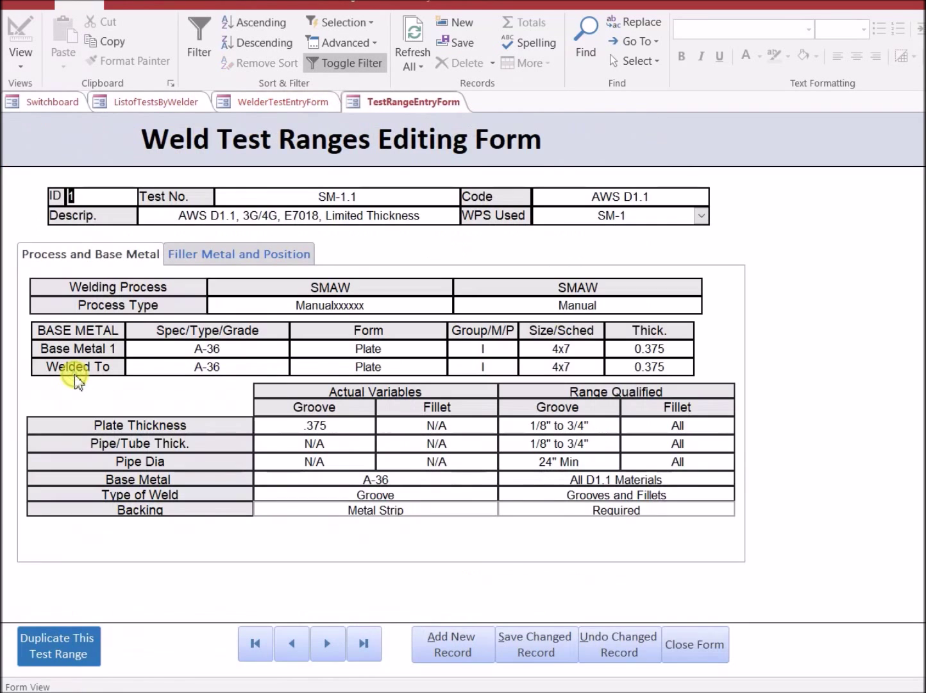
pyautogui.click(380, 307)
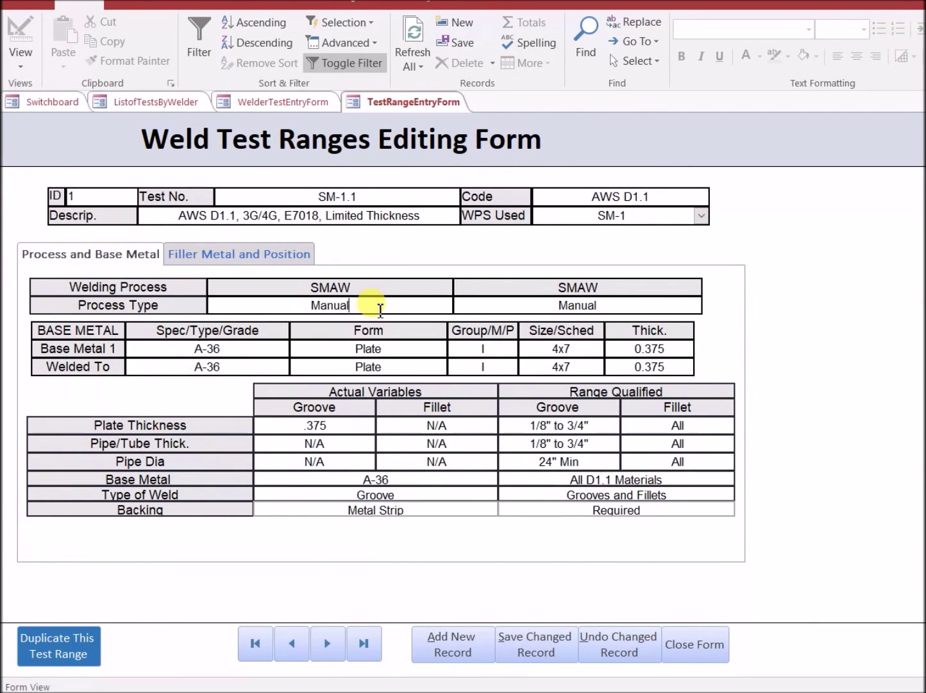
pyautogui.click(544, 648)
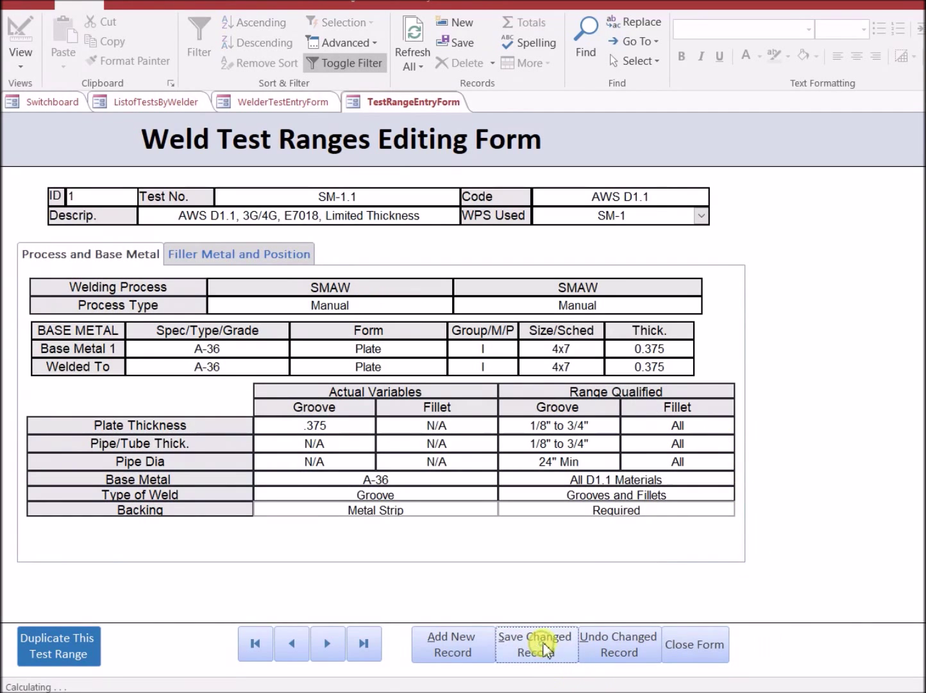
pyautogui.click(700, 648)
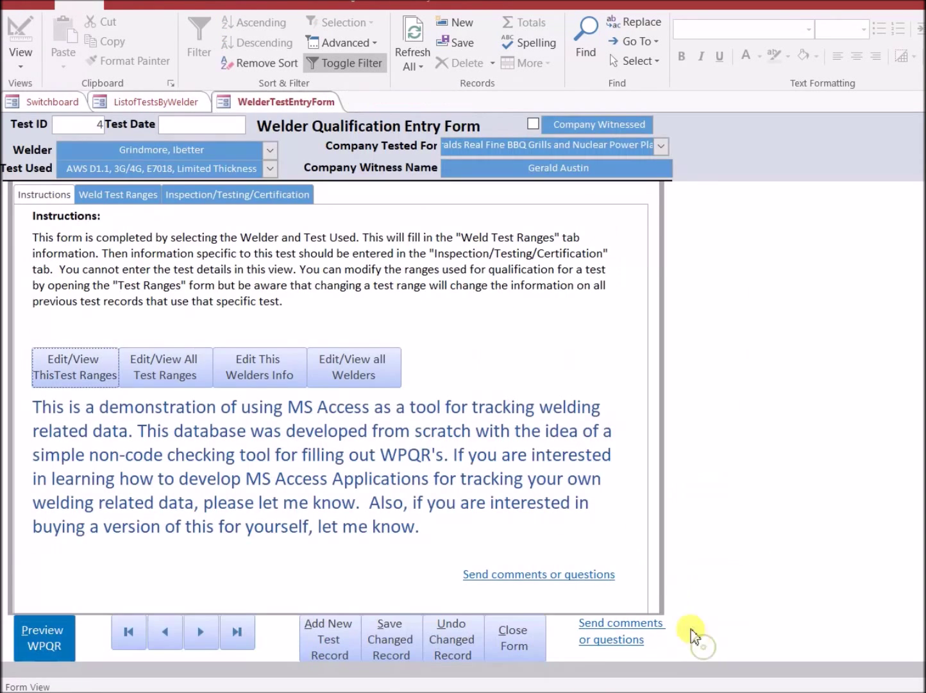
pyautogui.click(125, 196)
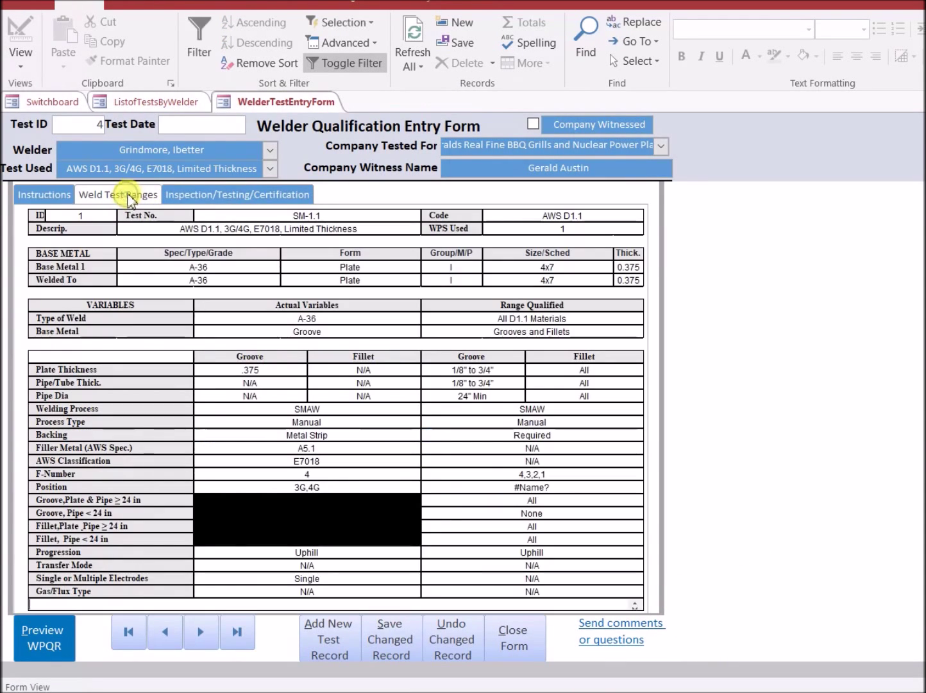
# Verify test 4's Process Type reads Manual, then close the entry form and test list.
pyautogui.click(339, 433)
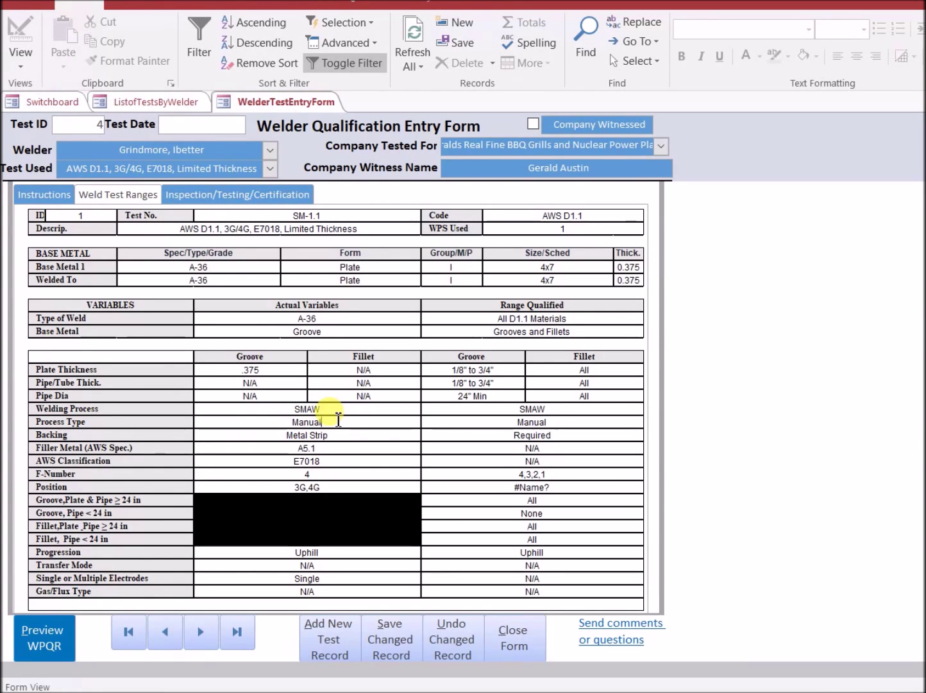
pyautogui.moveTo(338, 420); pyautogui.dragTo(274, 426)
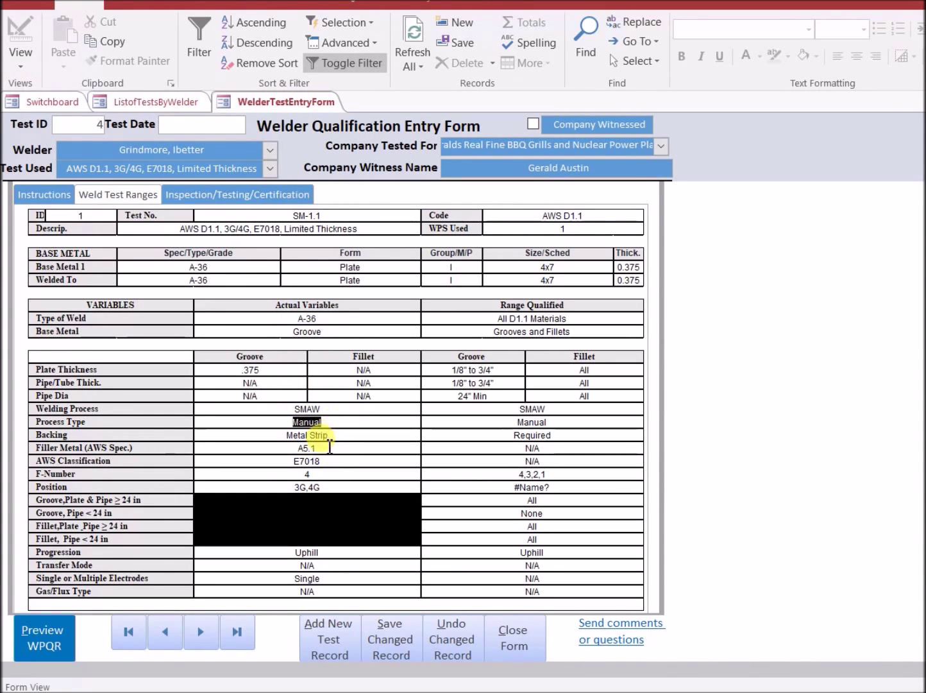
pyautogui.click(329, 443)
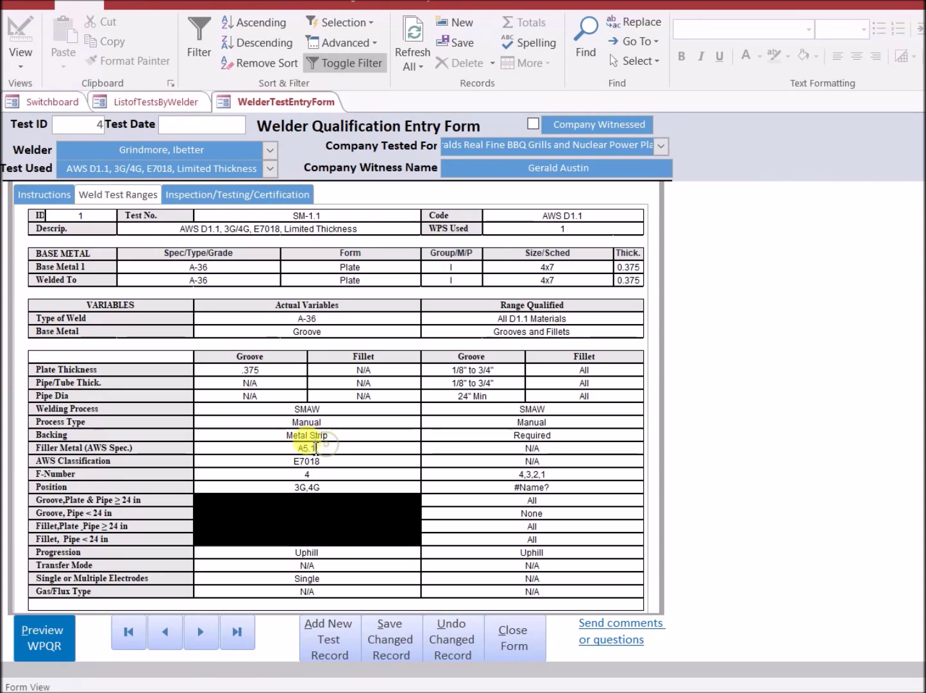
pyautogui.click(501, 632)
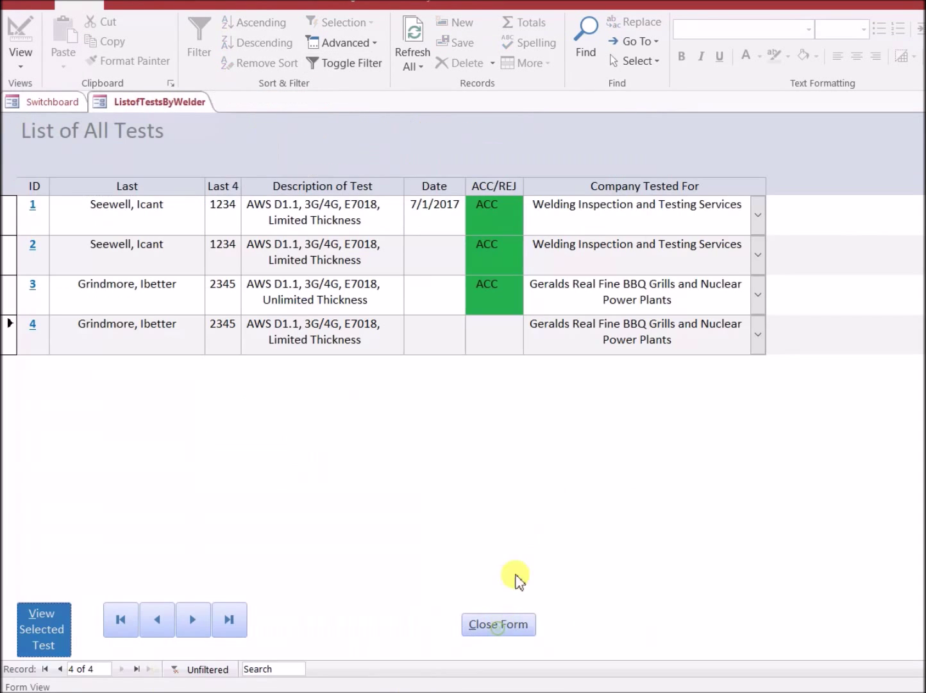
pyautogui.click(480, 627)
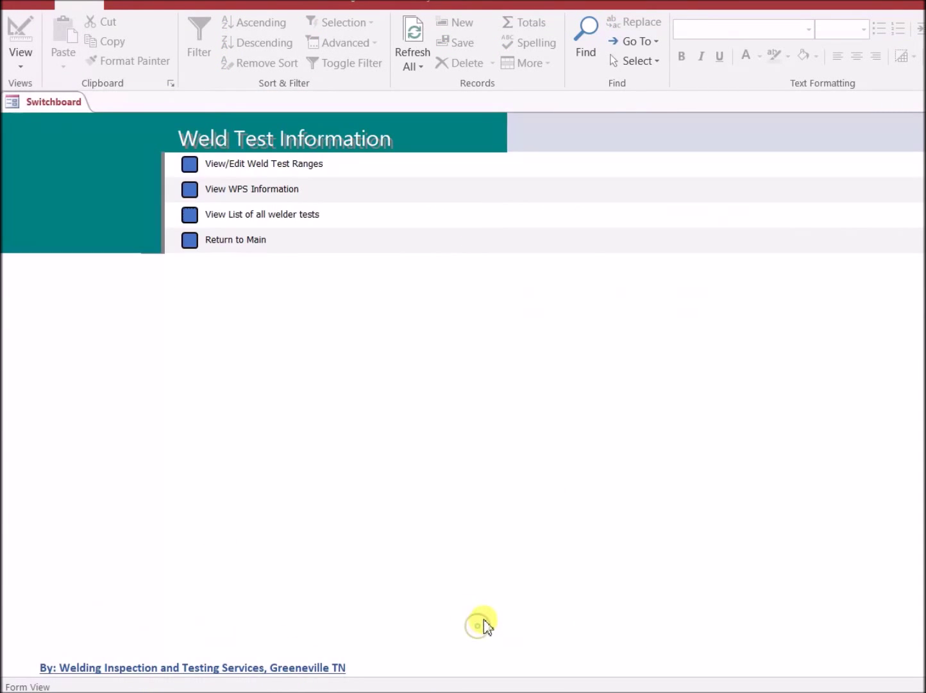
# Return to the main Welder Qualification Database switchboard.
pyautogui.click(190, 241)
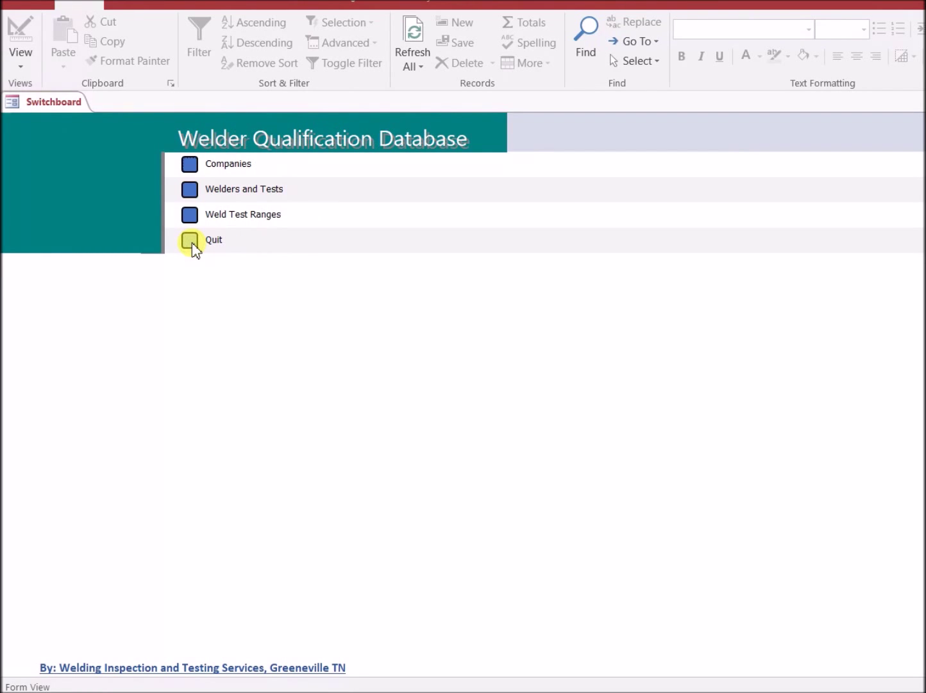